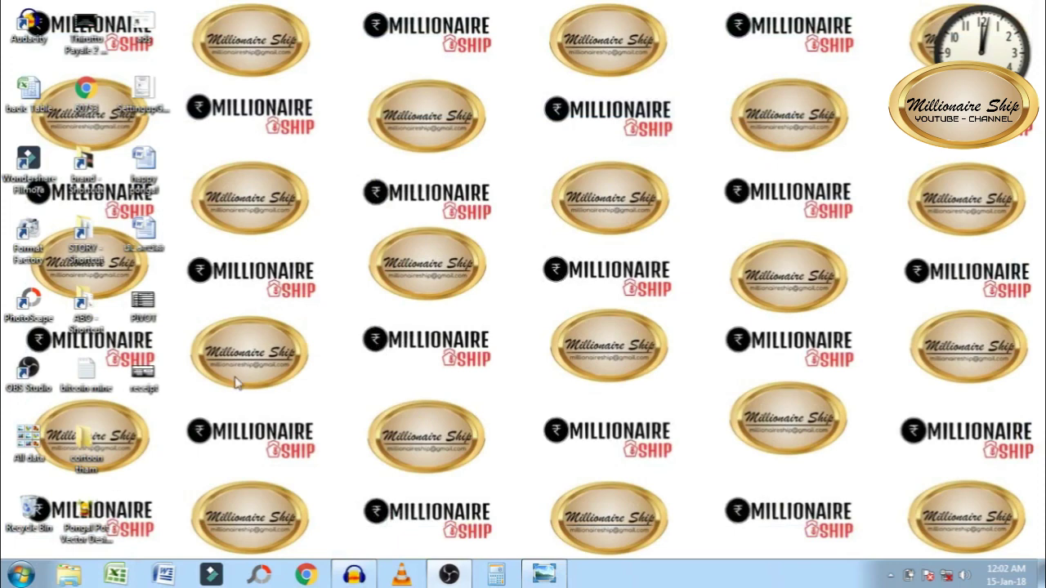
Step: Open the receipt workbook from the desktop in Excel
left_click(142, 371)
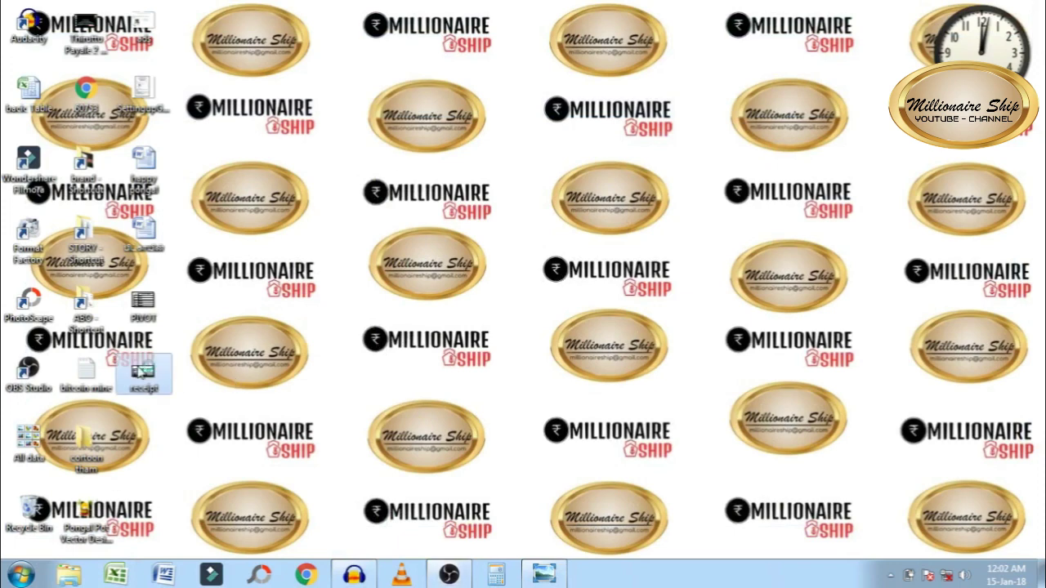
double_click(142, 372)
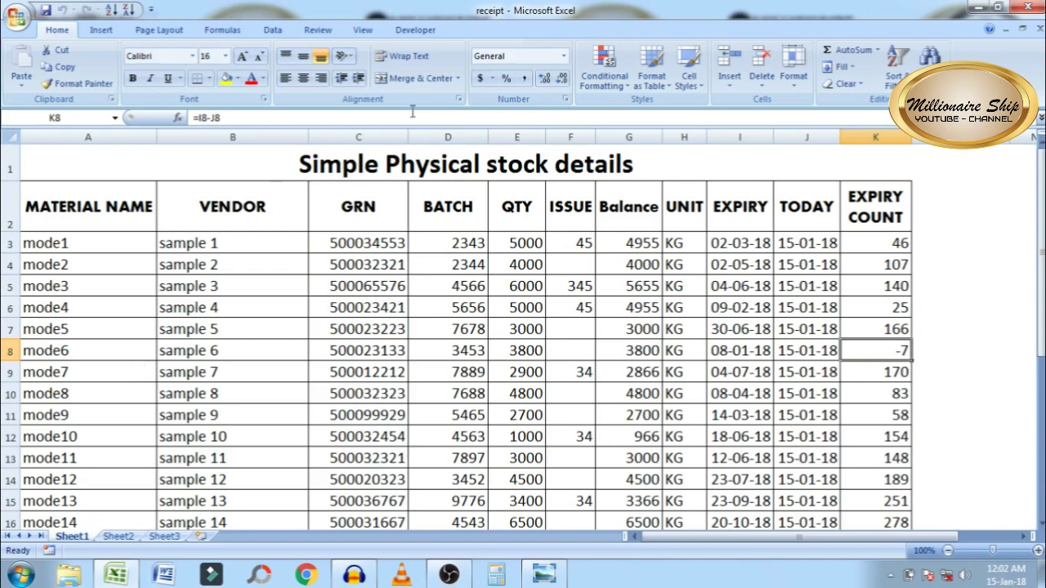
Step: Select the GRN header cell C2 in the Simple Physical stock details table
left_click(366, 222)
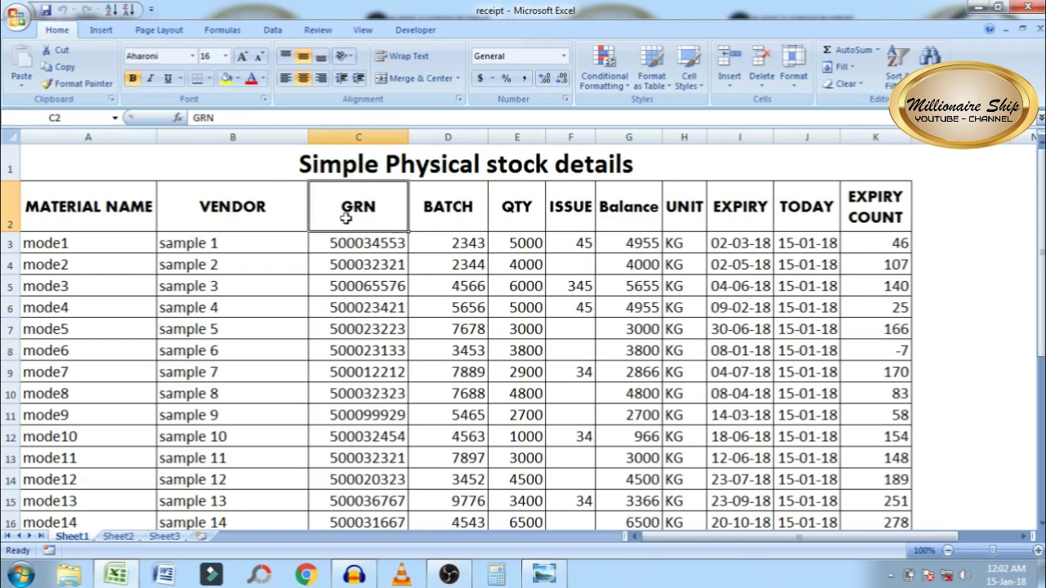
left_click(476, 206)
left_click(357, 206)
left_click(366, 257)
left_click(379, 209)
left_click(468, 237)
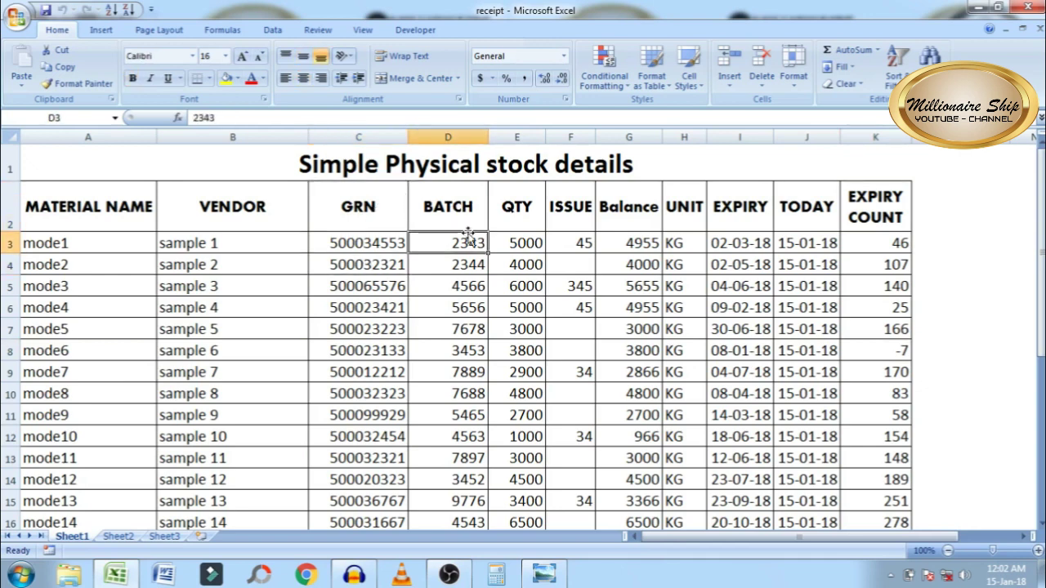
left_click(520, 217)
left_click(354, 214)
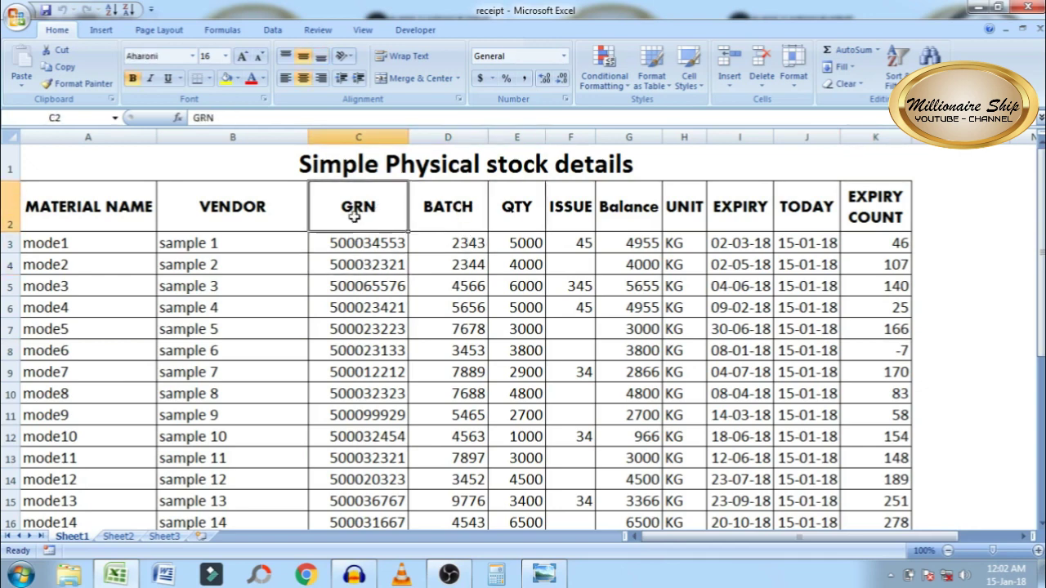
left_click(423, 213)
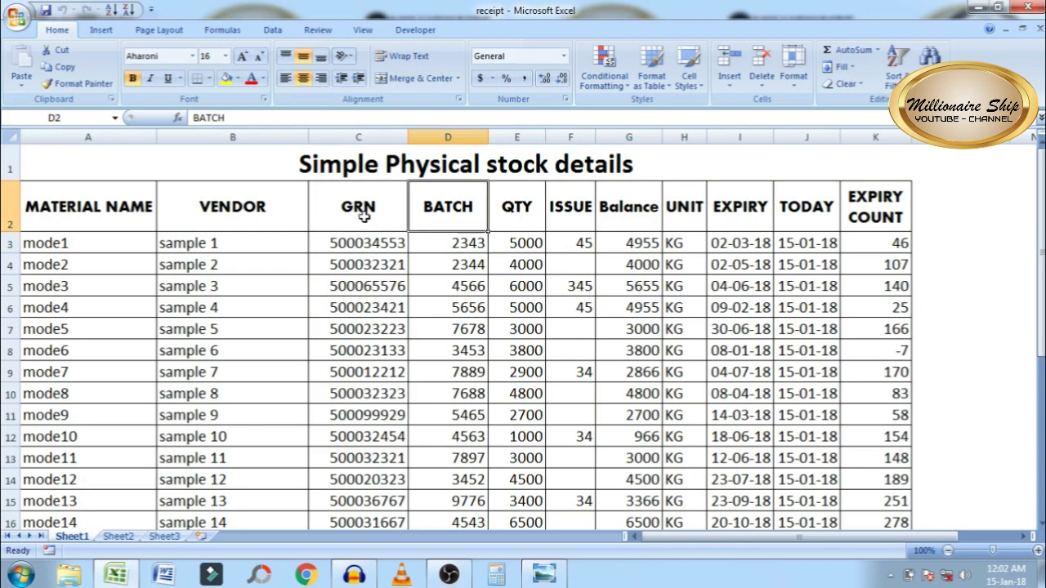
left_click(390, 211)
left_click(445, 216)
left_click(525, 207)
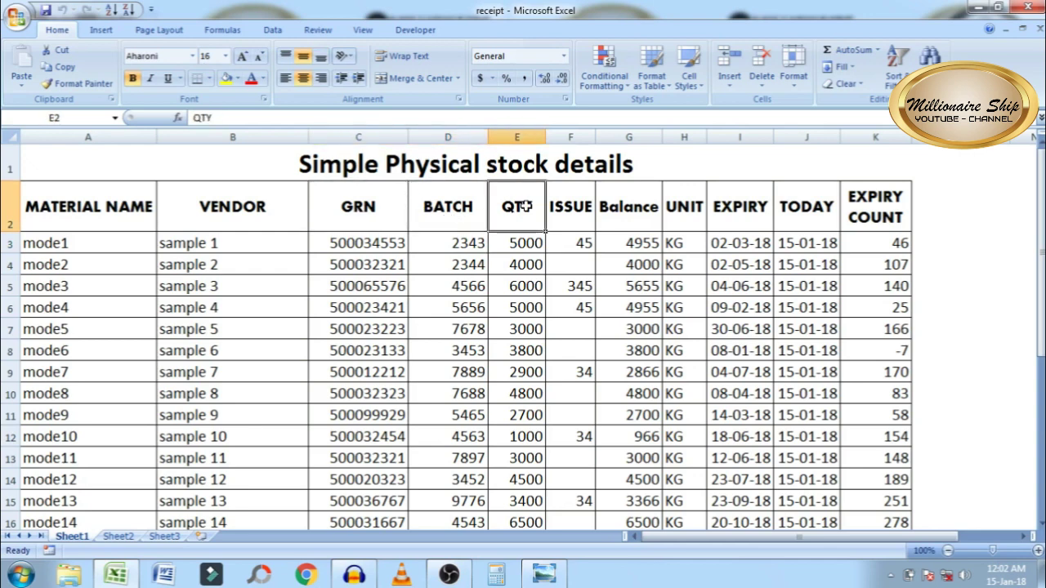
left_click(567, 209)
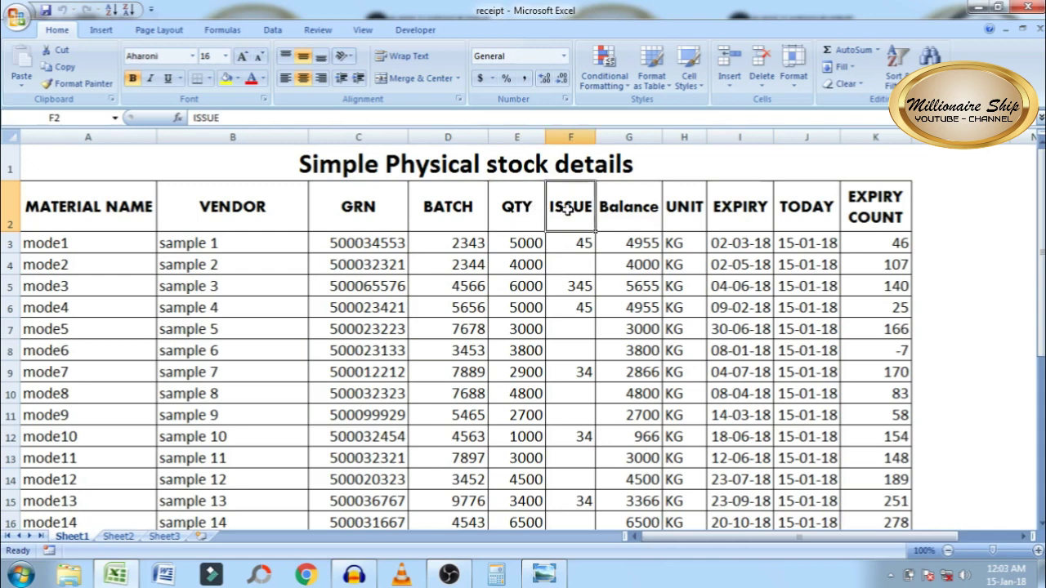
left_click(627, 205)
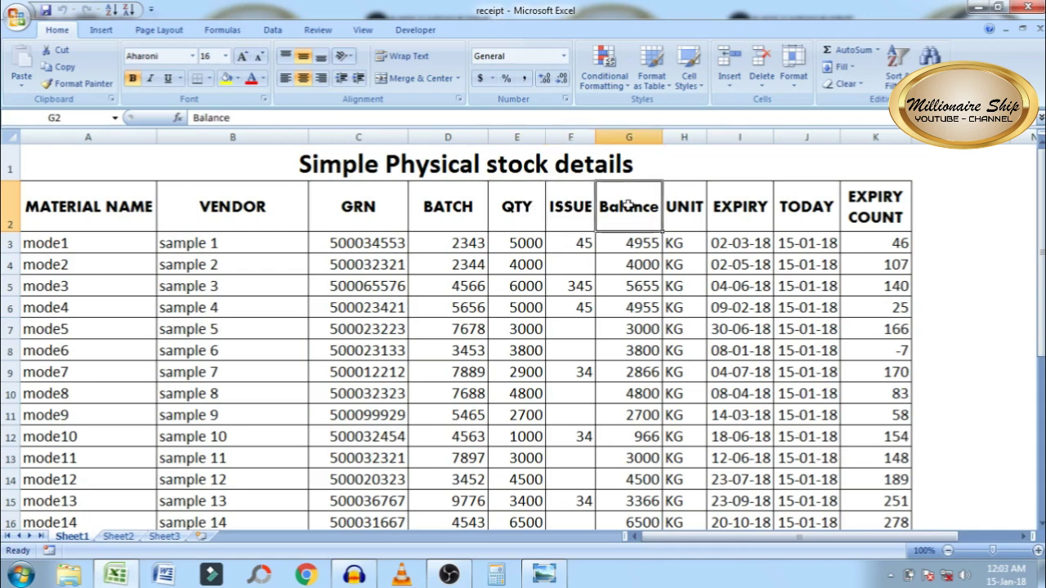
left_click(696, 206)
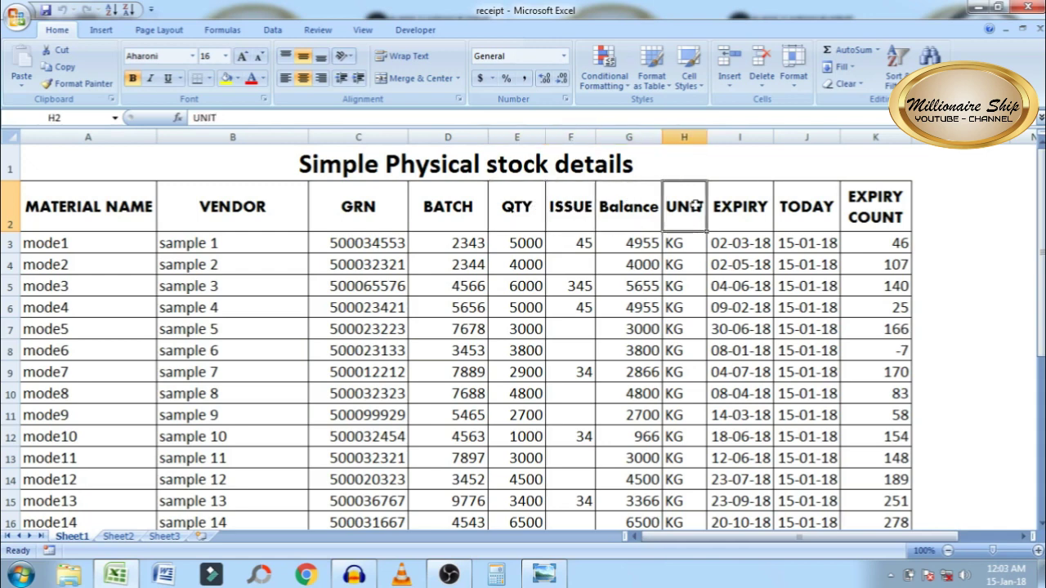
left_click(768, 219)
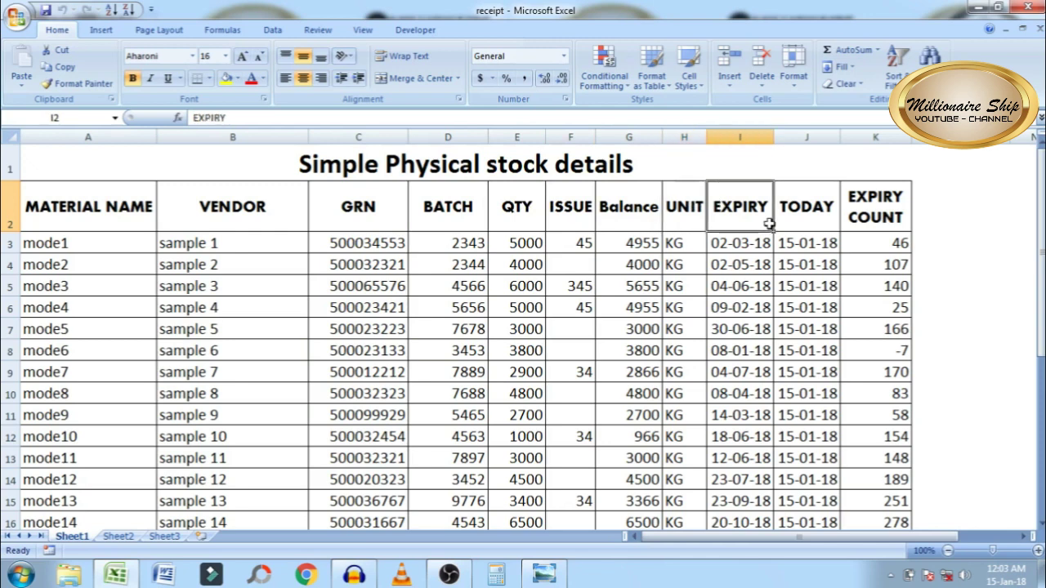
left_click(804, 210)
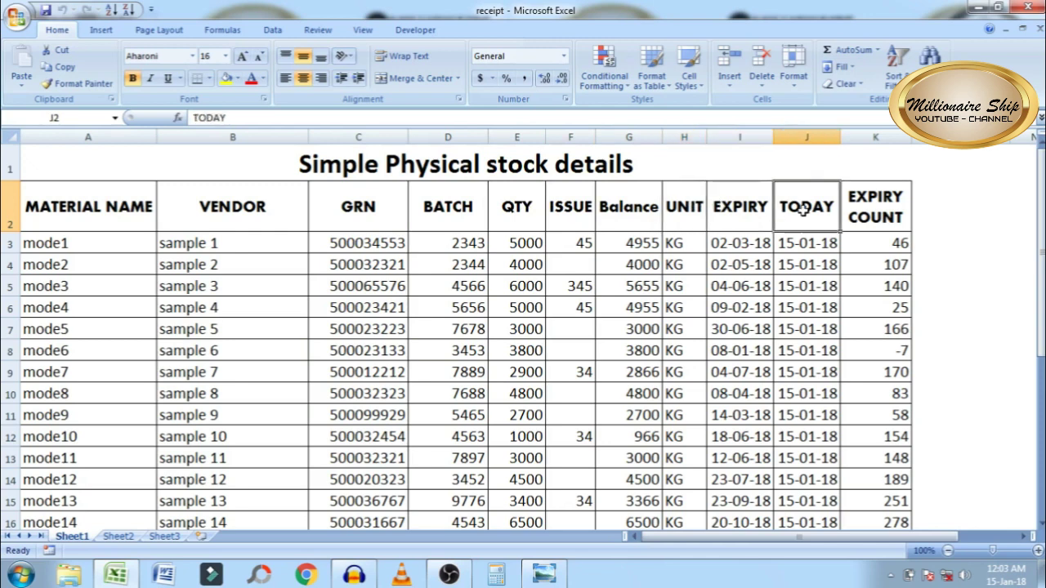
left_click(729, 209)
left_click(783, 237)
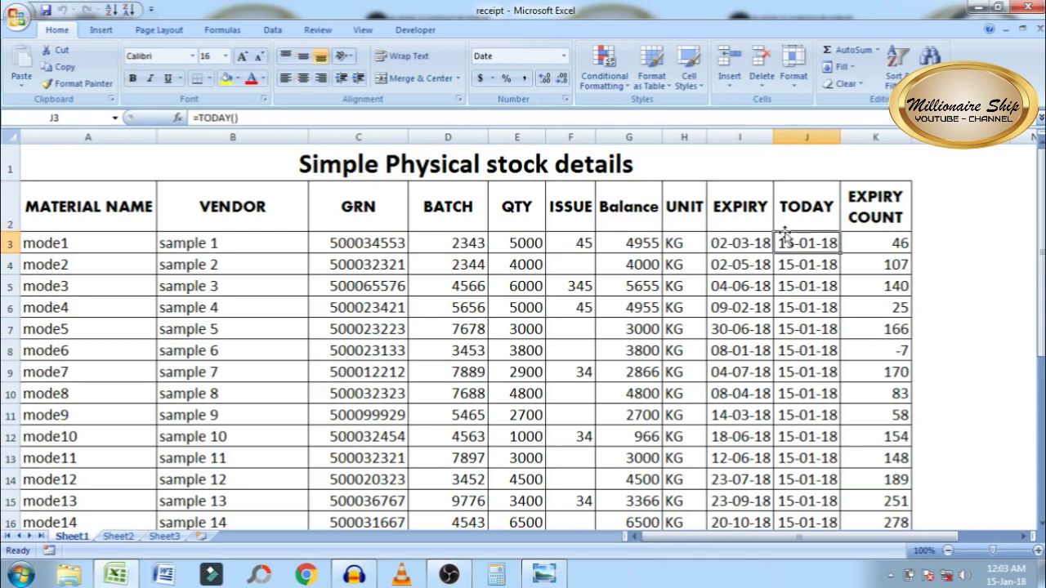
left_click(801, 211)
left_click(873, 213)
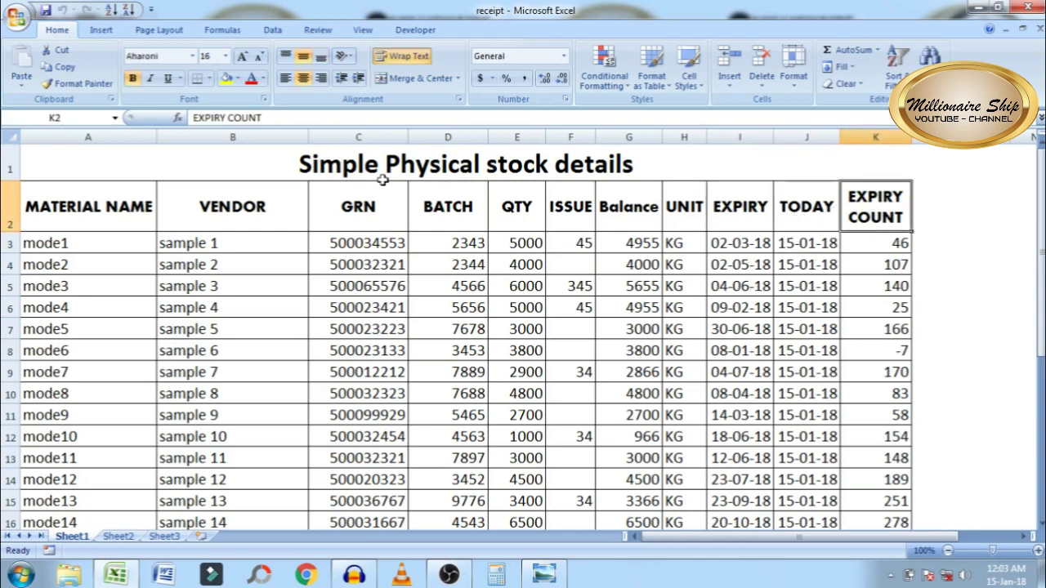
left_click(131, 241)
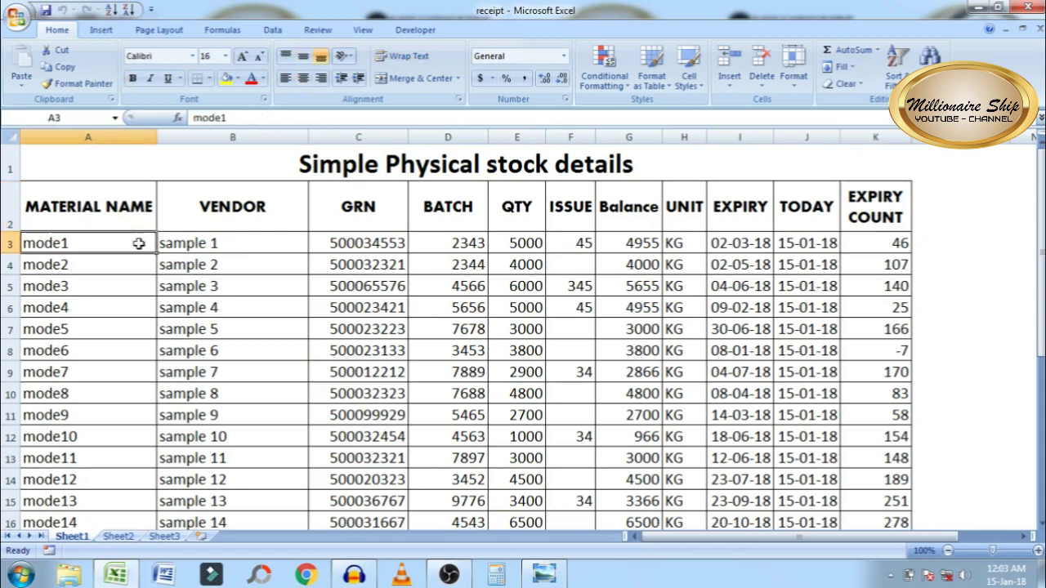
left_click(273, 286)
left_click(350, 247)
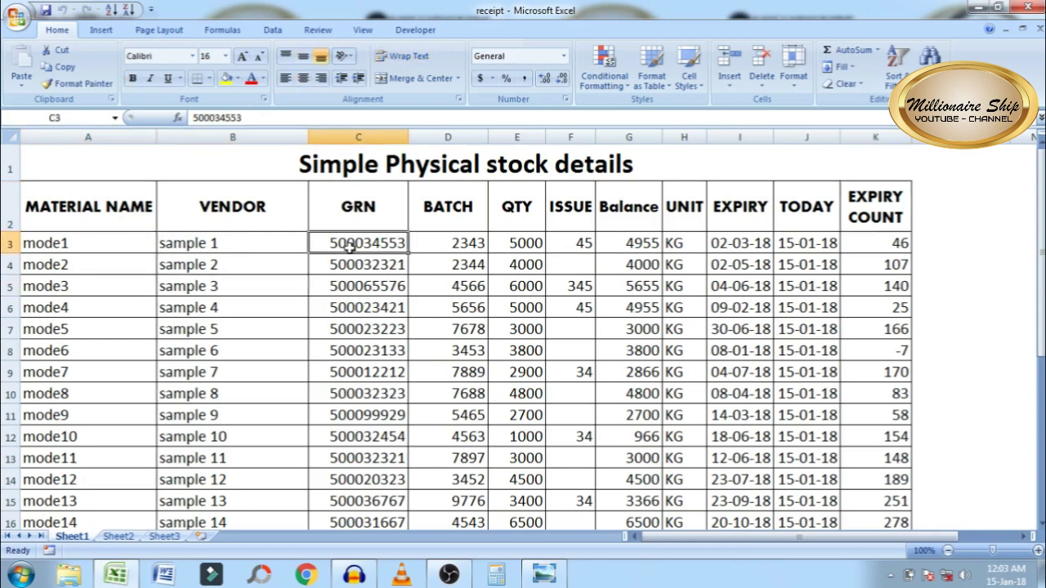
left_click(94, 258)
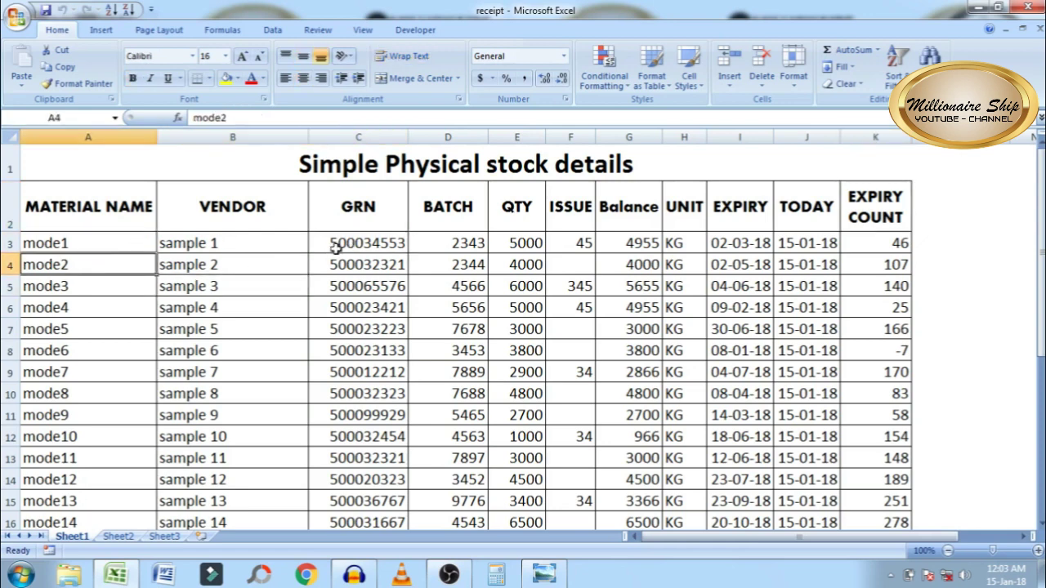
left_click(369, 228)
left_click(504, 236)
left_click(572, 240)
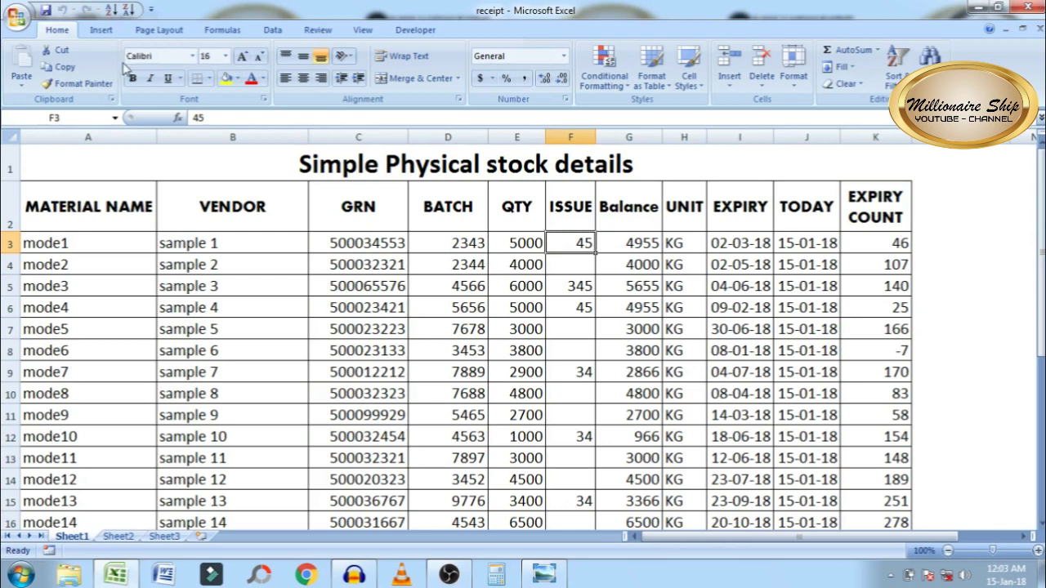
Step: Turn mode1's ISSUE in F3 into the formula =45 and check the Balance in G3
left_click(190, 118)
type("=")
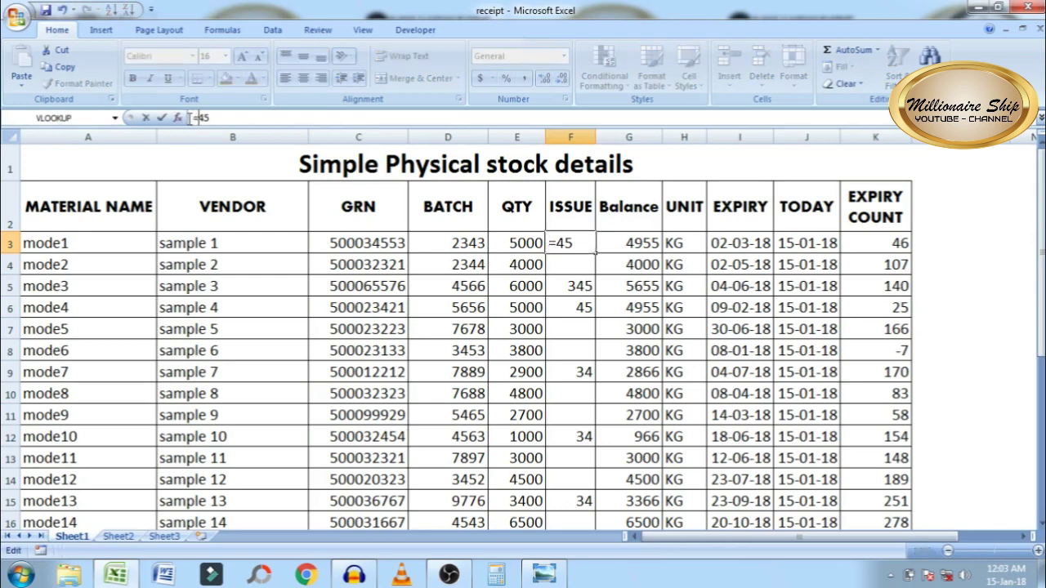
key("Return")
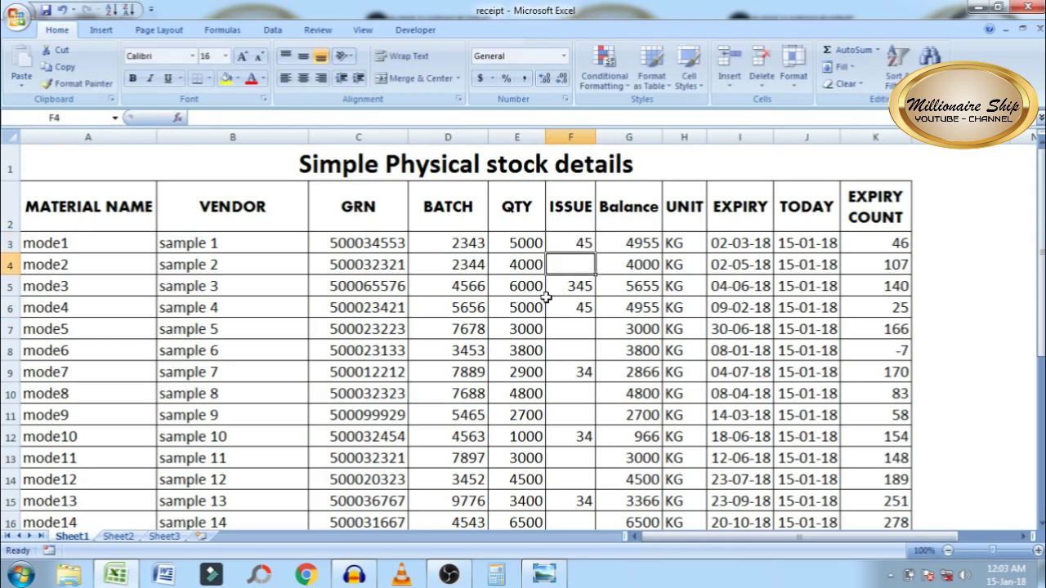
left_click(623, 248)
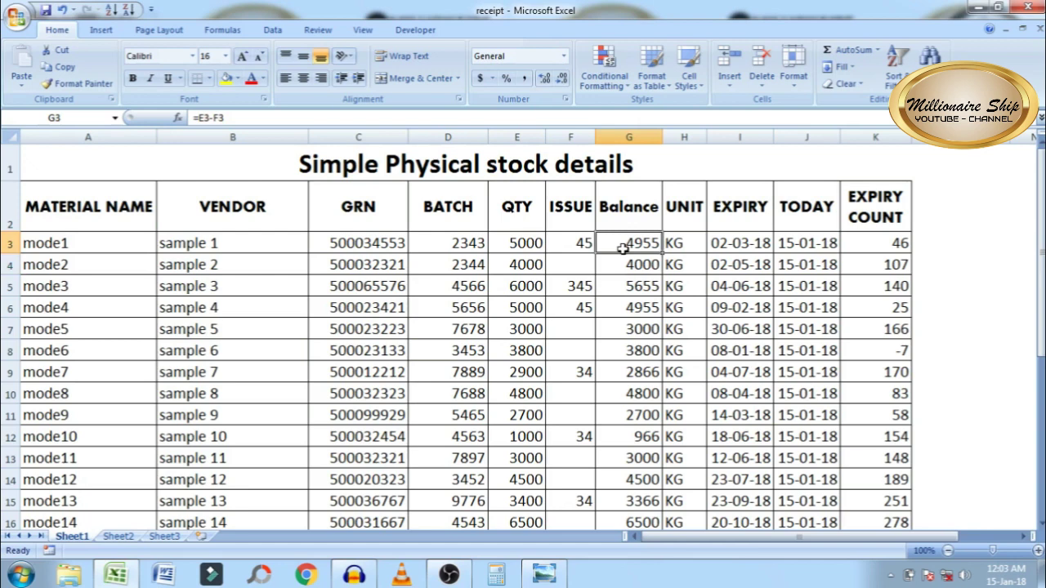
left_click(589, 247)
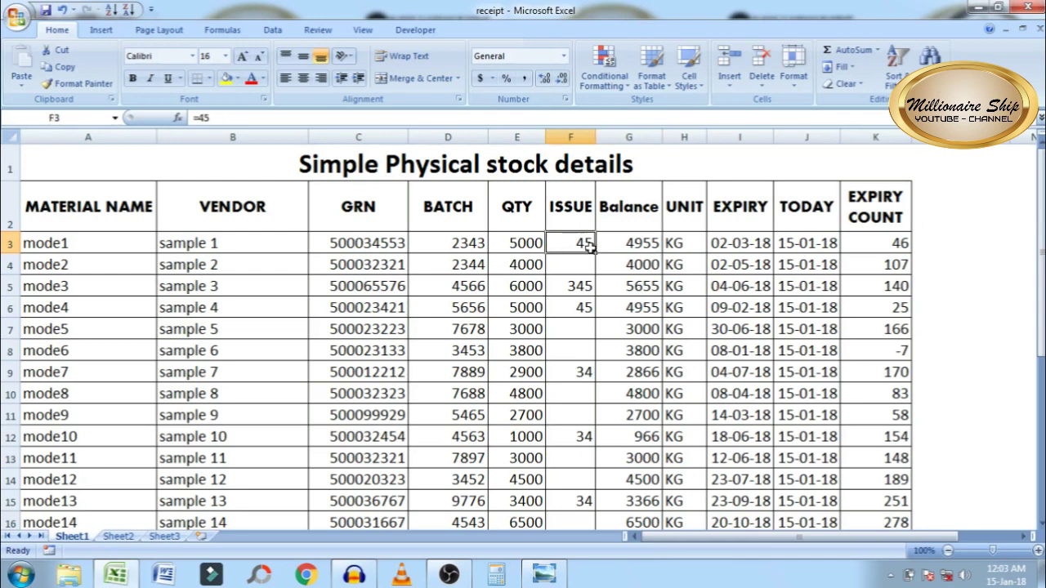
left_click(622, 246)
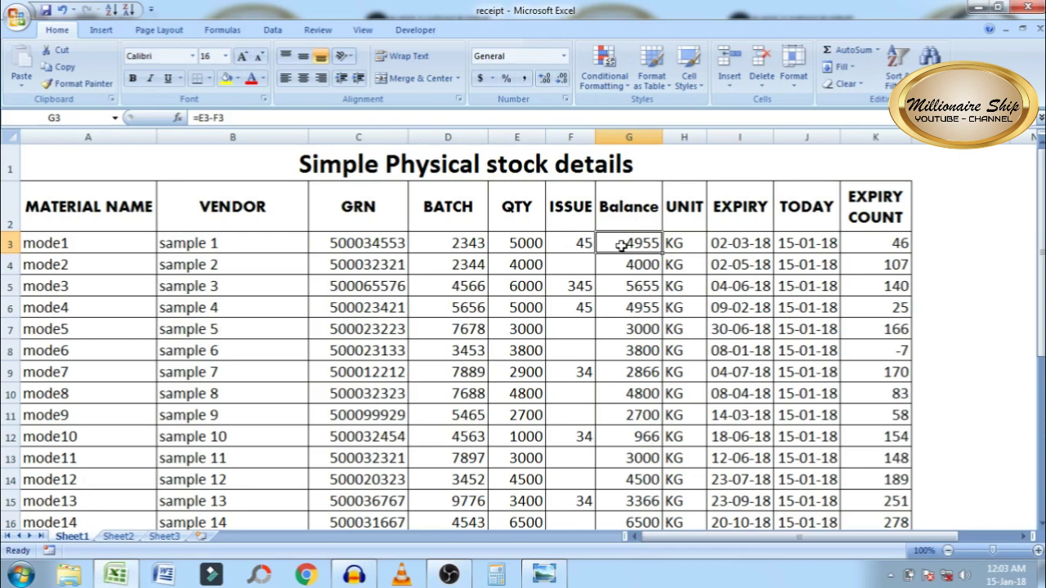
Step: Re-enter mode1's Balance formula in G3 as =E3-F3
type("=")
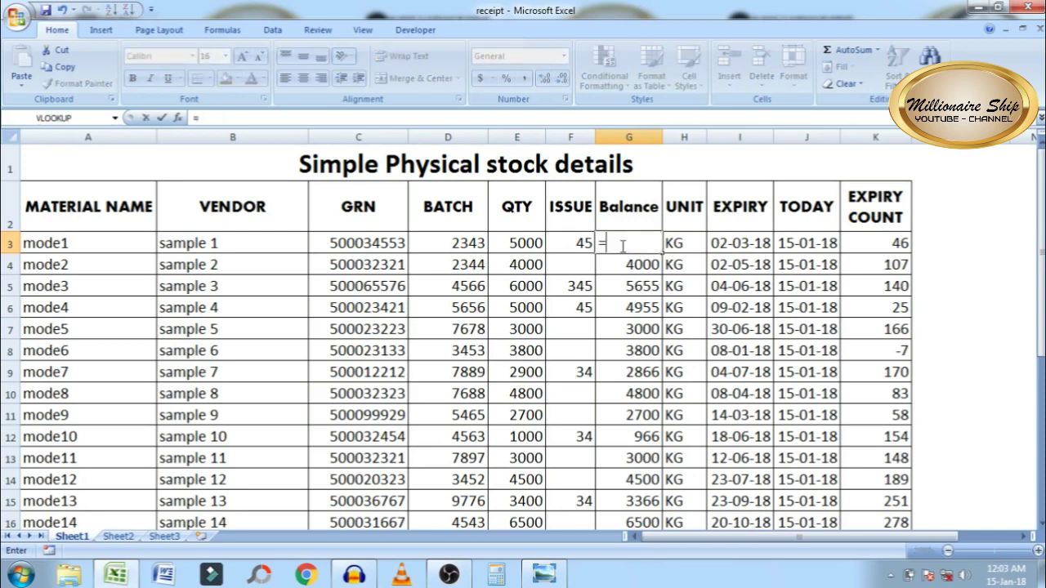
left_click(510, 246)
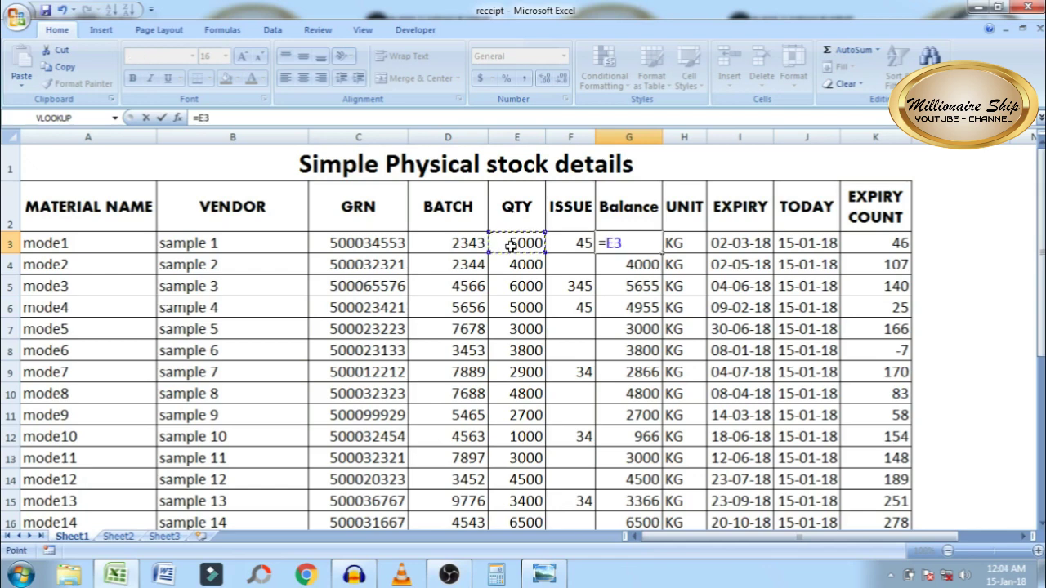
type("-")
left_click(571, 245)
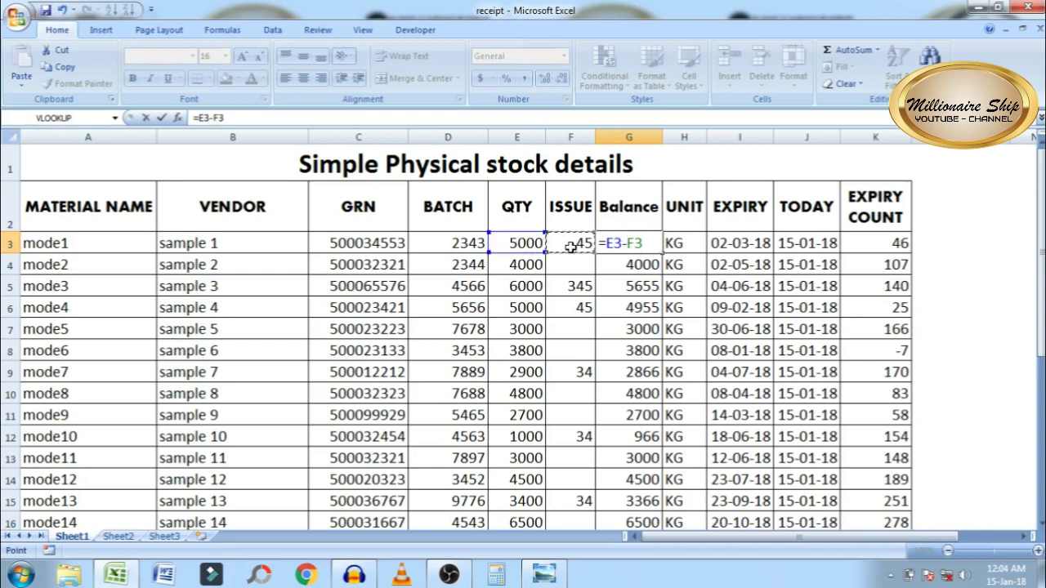
key("Return")
left_click(654, 243)
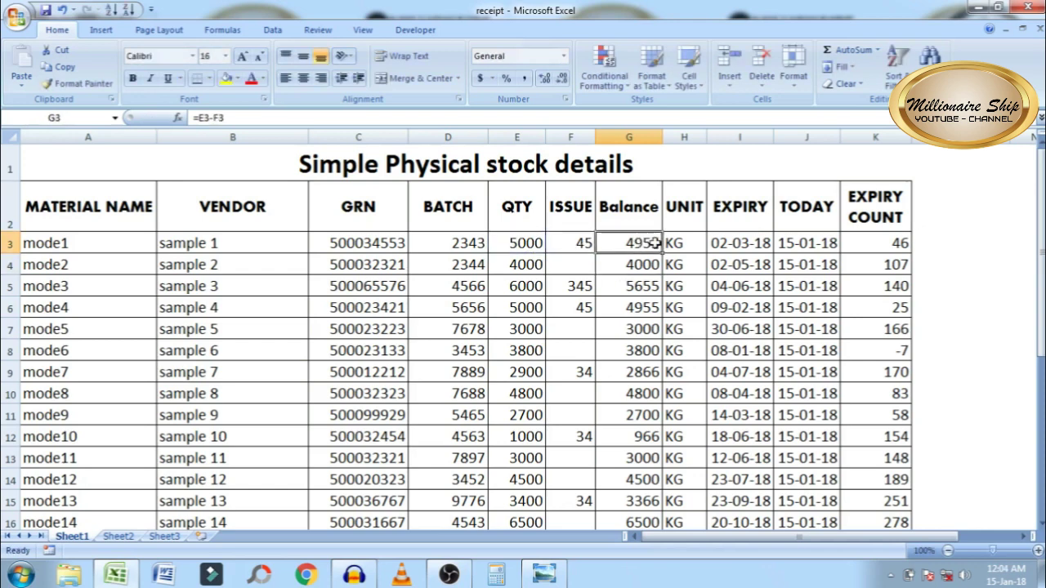
Step: Change F3 to =45+40 so ISSUE shows 85 and Balance drops to 4915
left_click(576, 244)
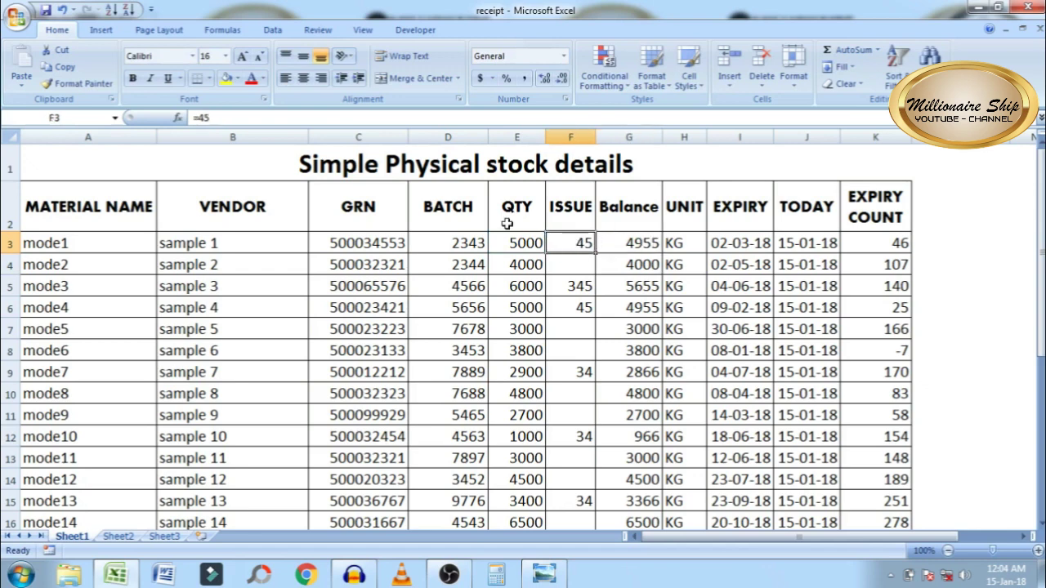
left_click(324, 118)
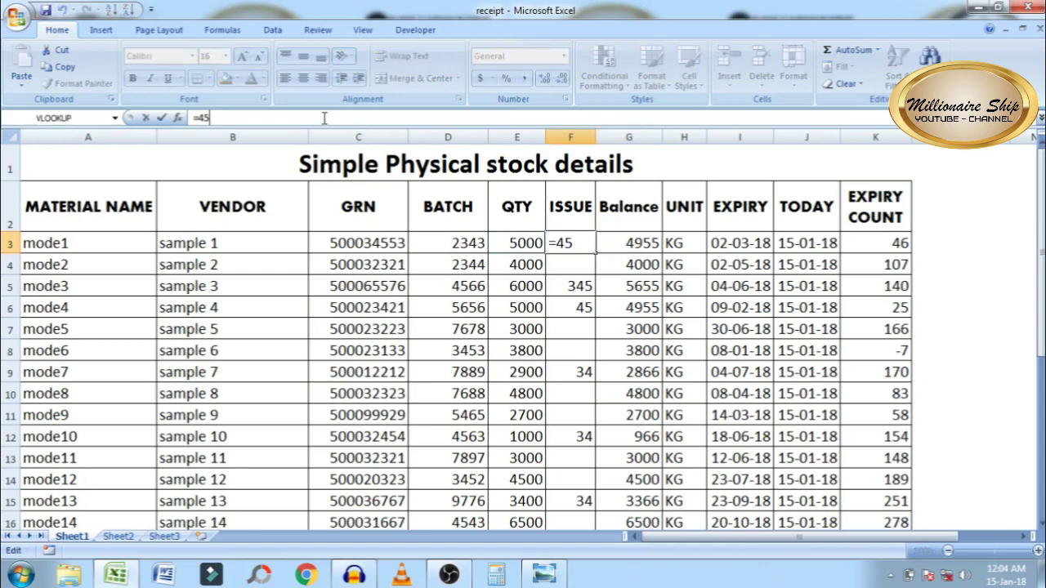
type("=")
key("BackSpace")
type("+40")
key("Return")
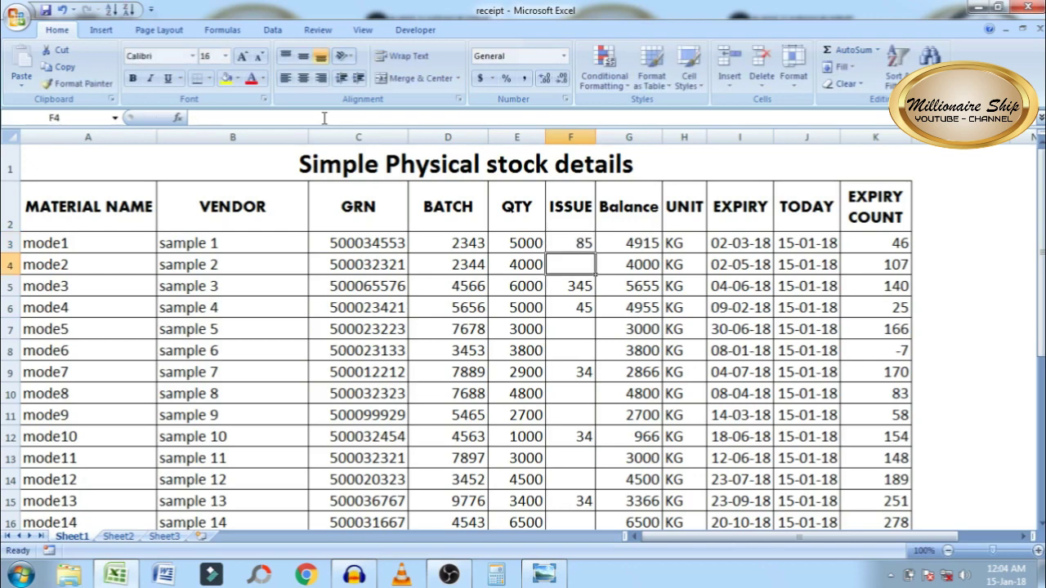
left_click(638, 246)
left_click(680, 246)
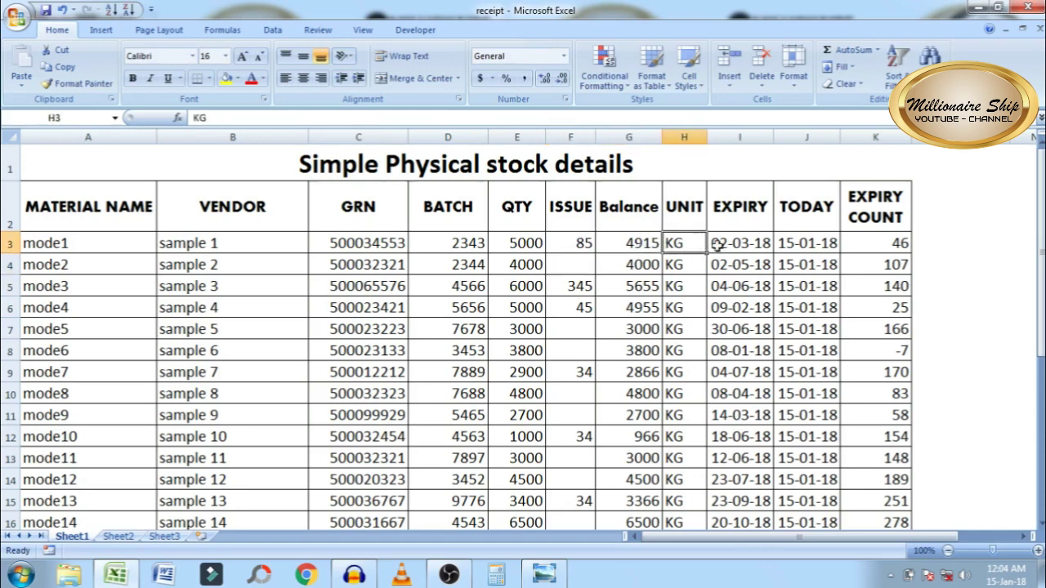
left_click(716, 245)
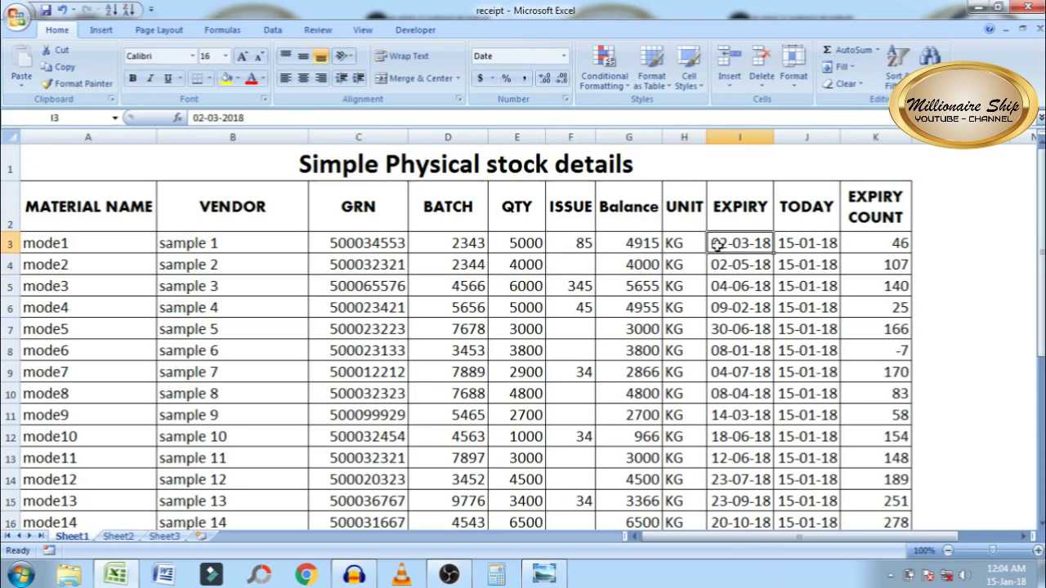
left_click(627, 246)
left_click(751, 237)
left_click(635, 247)
left_click(734, 239)
left_click(641, 245)
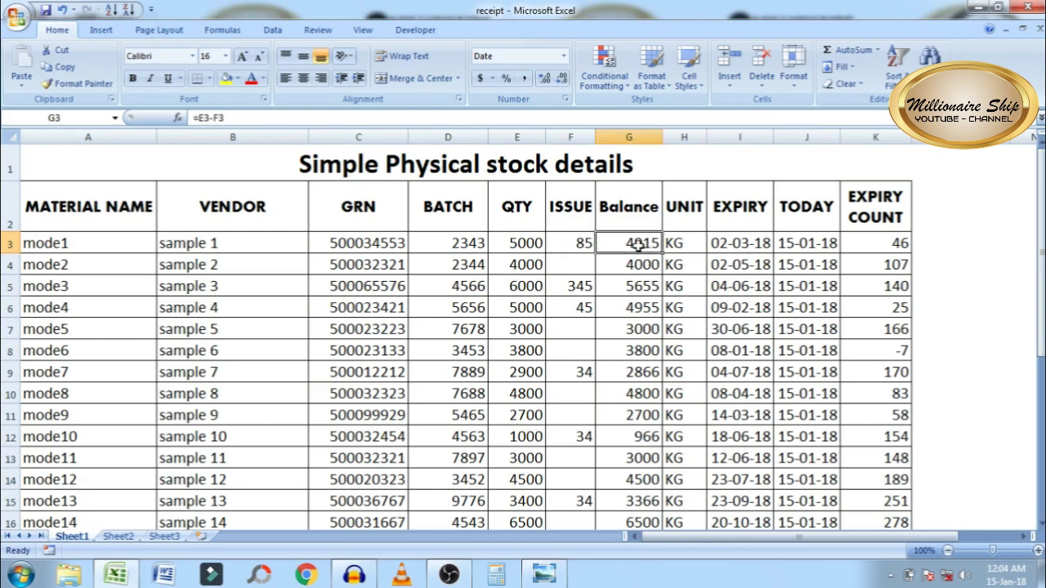
left_click(757, 249)
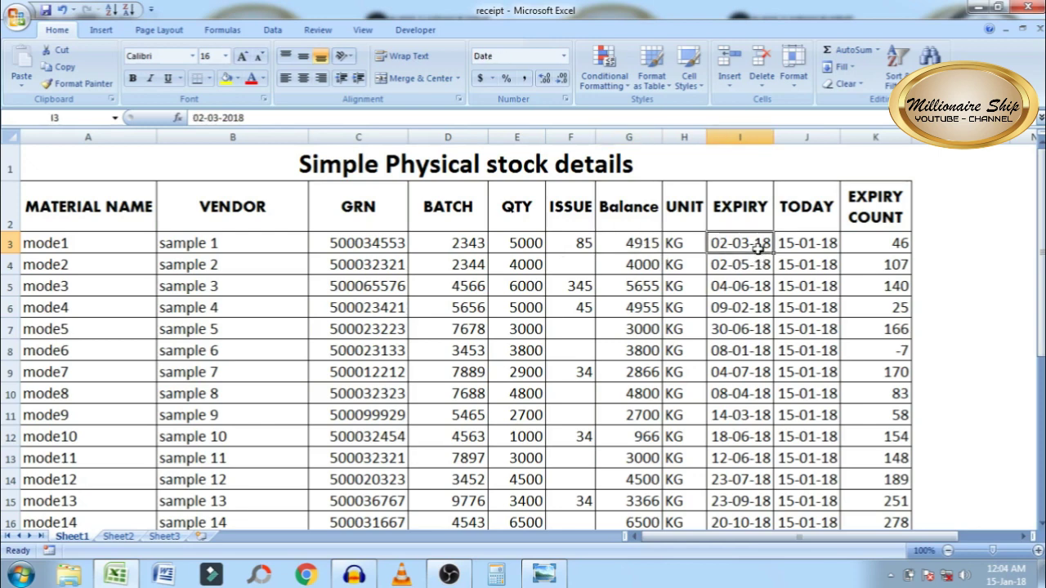
left_click(875, 250)
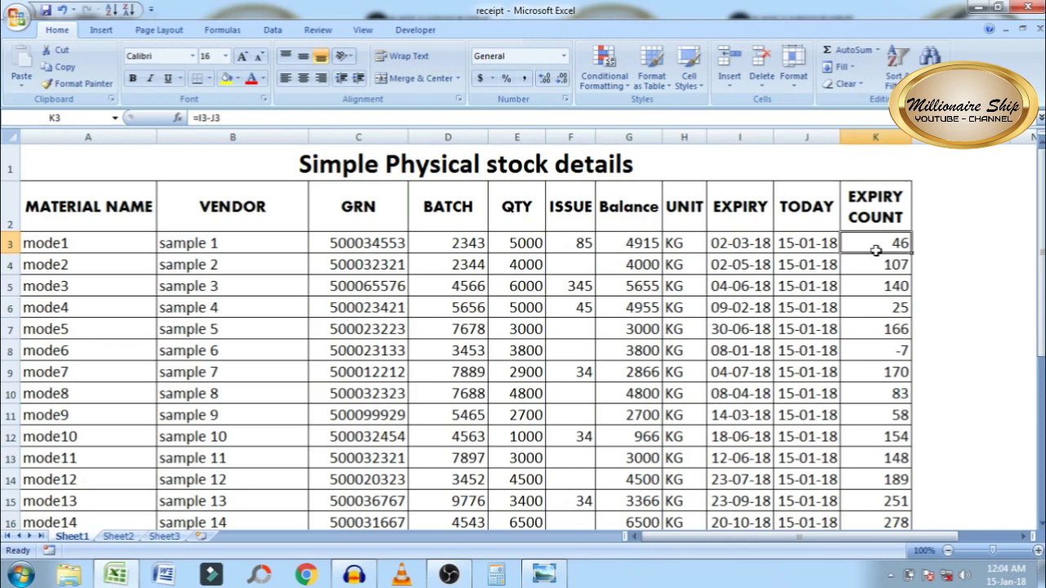
left_click(793, 244)
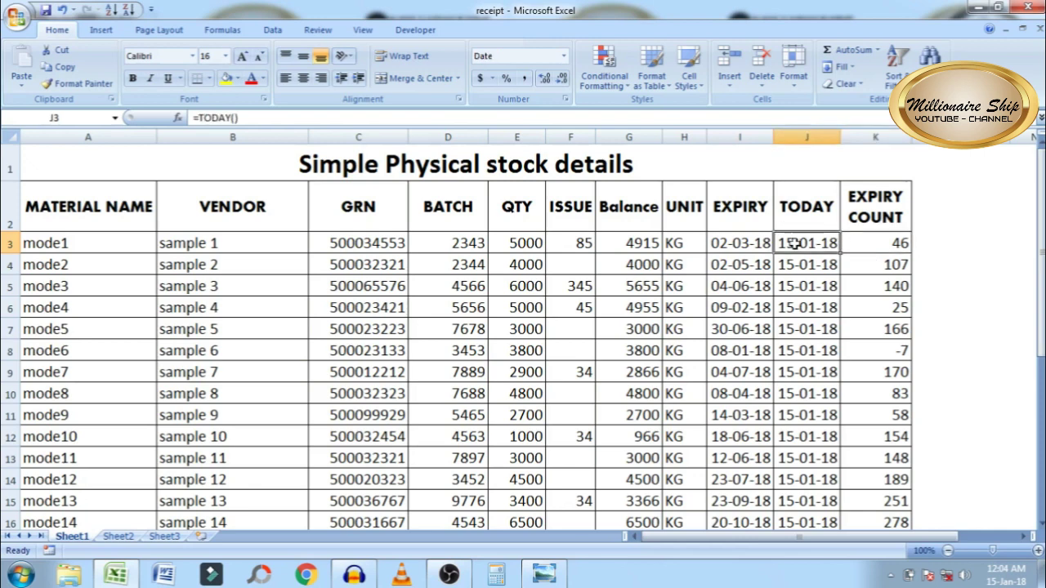
left_click(863, 241)
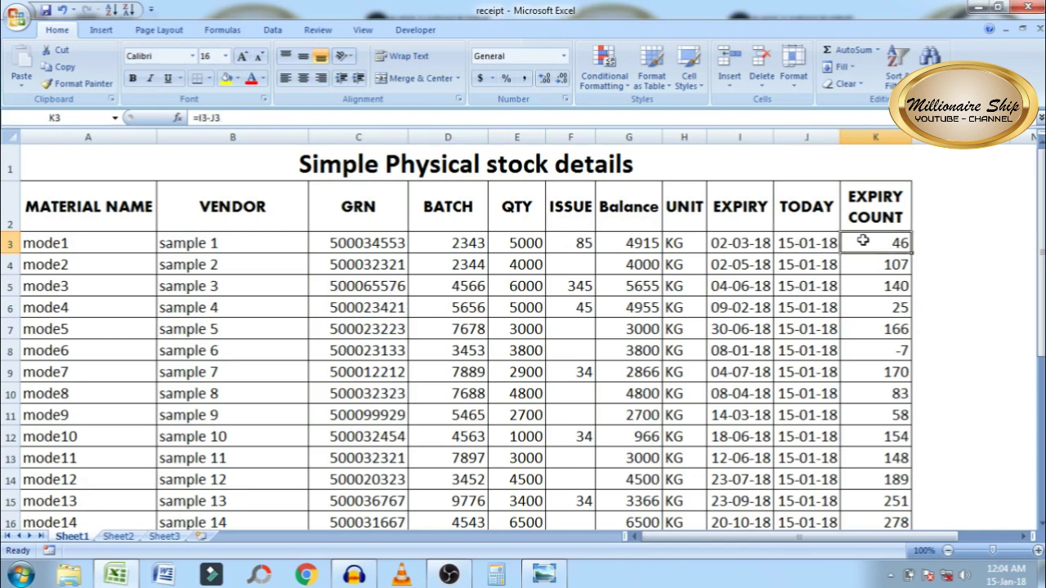
left_click(835, 241)
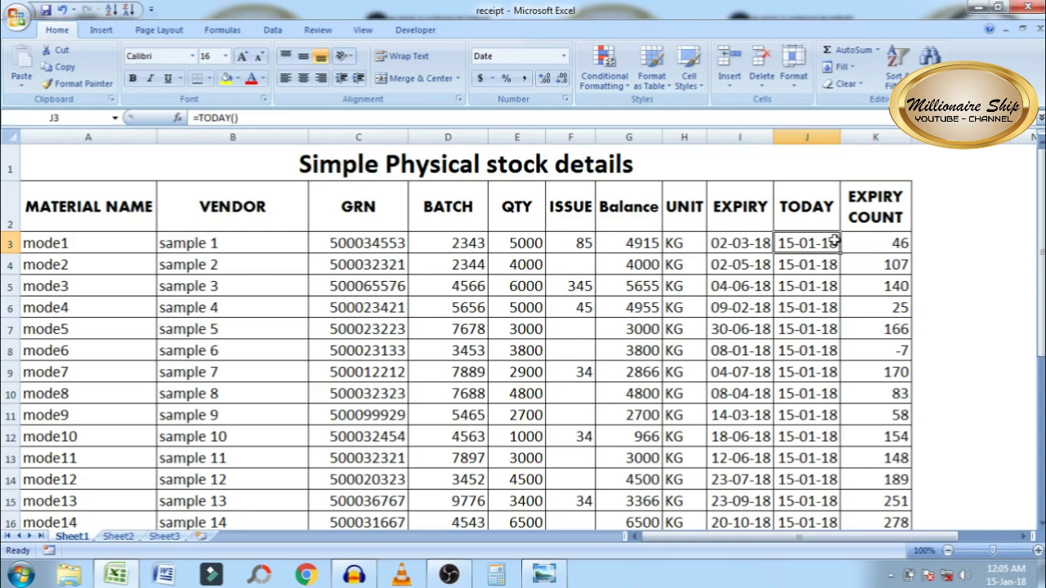
left_click(873, 239)
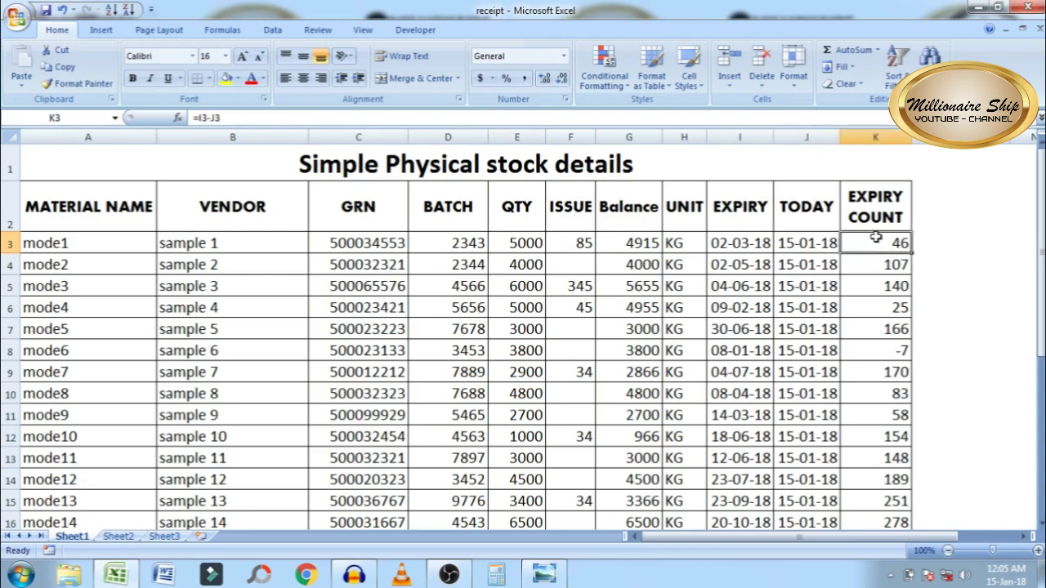
left_click(797, 243)
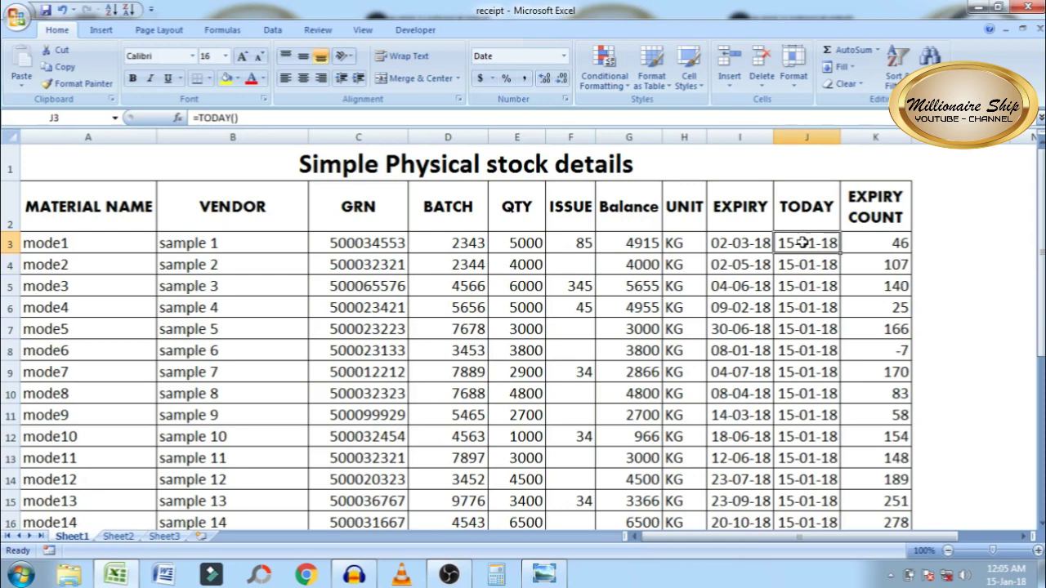
left_click(857, 244)
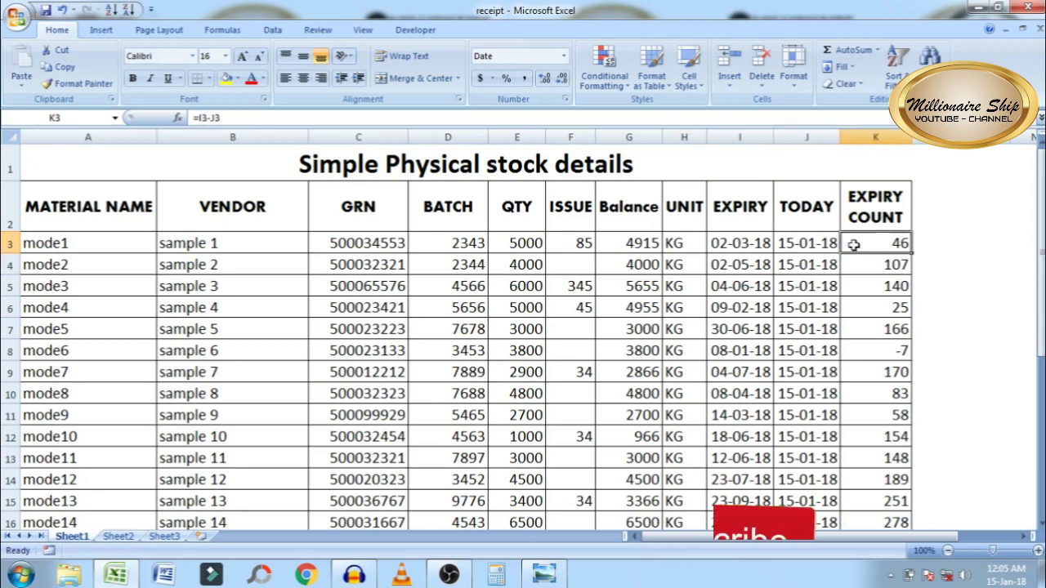
left_click(806, 242)
left_click(858, 244)
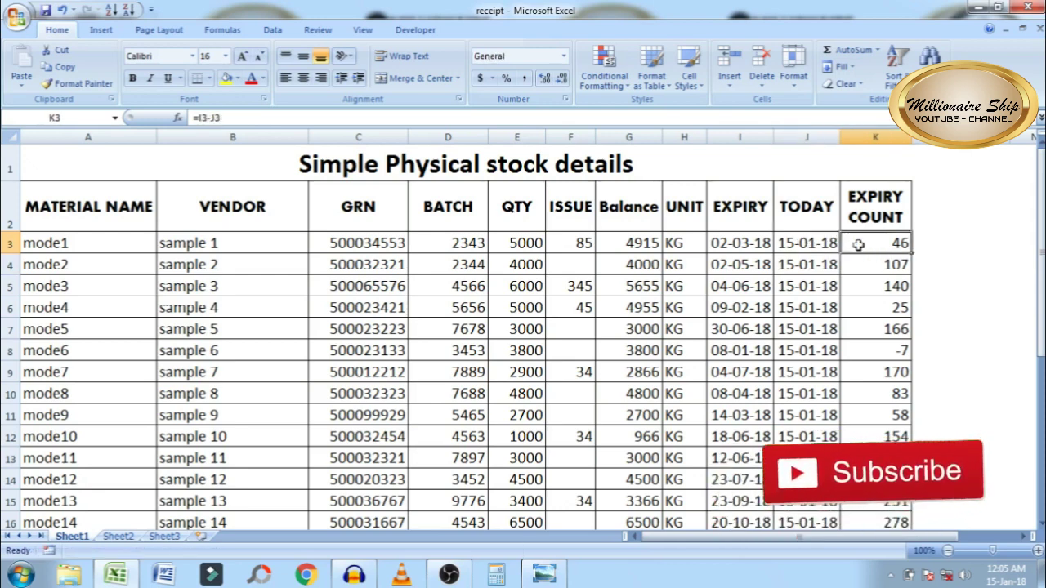
left_click(832, 244)
left_click(863, 244)
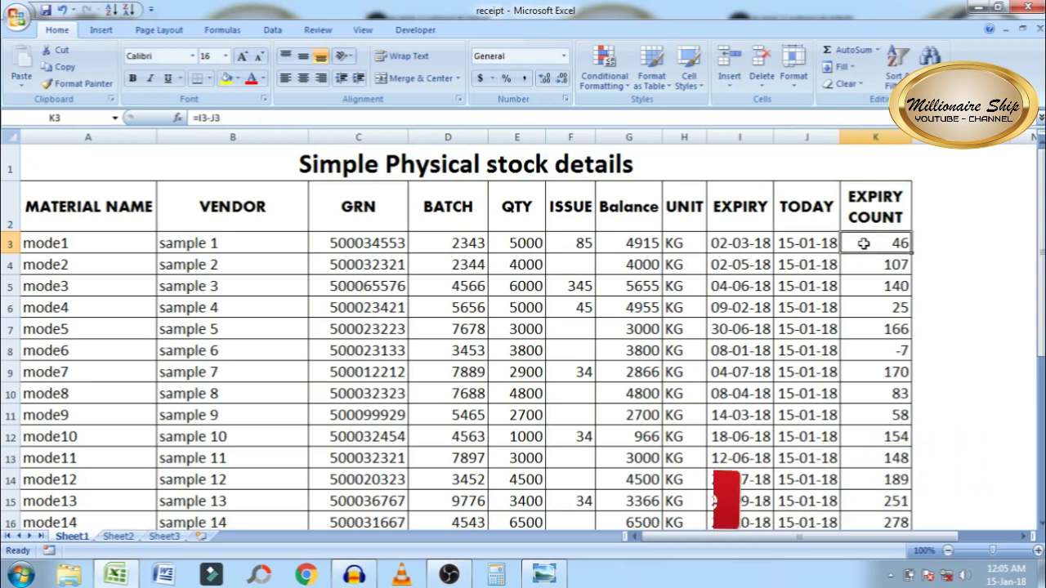
left_click(811, 249)
left_click(881, 372)
left_click(882, 348)
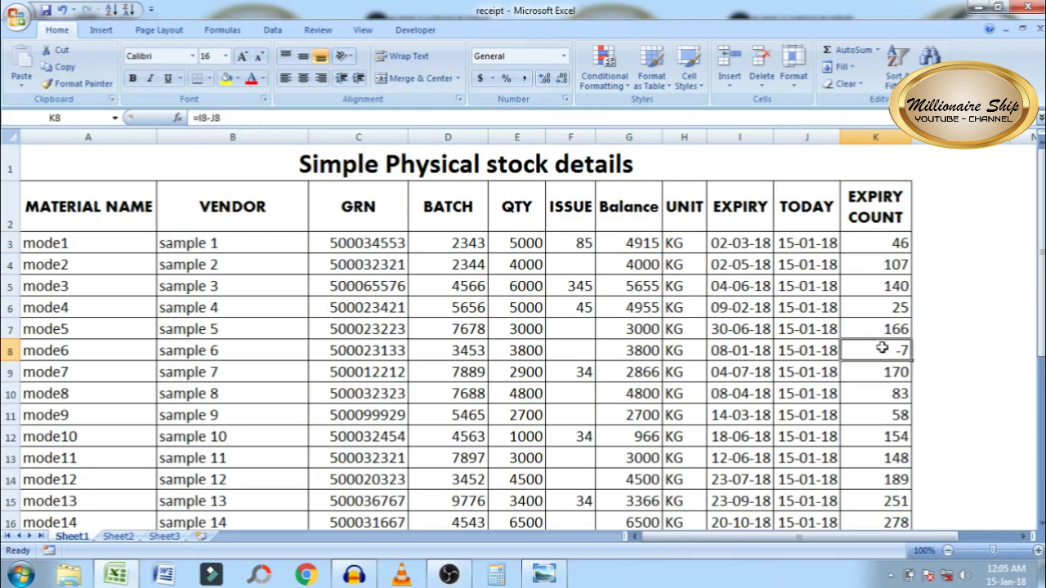
left_click_drag(881, 242, 885, 327)
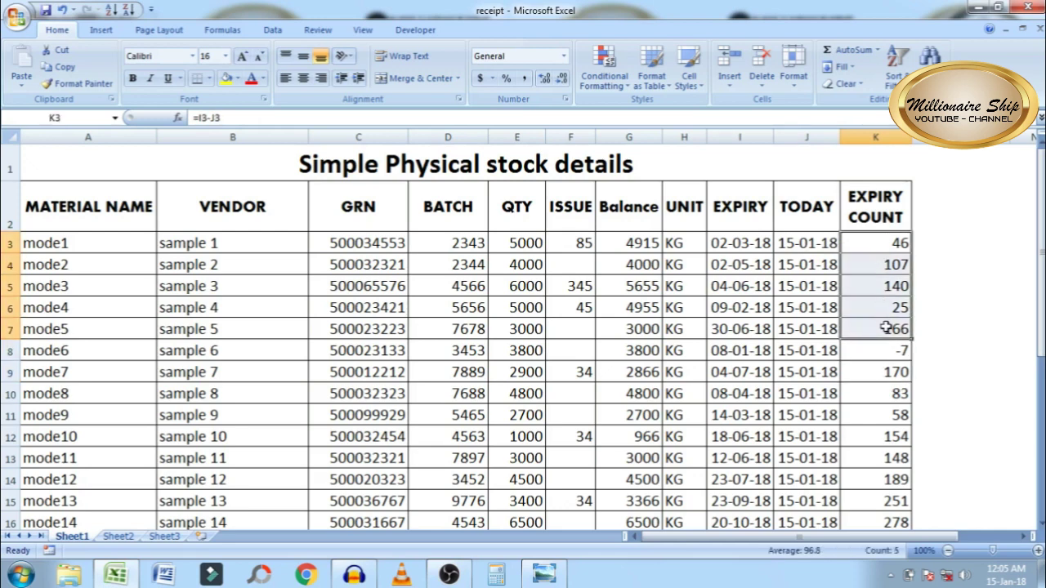
left_click(882, 371)
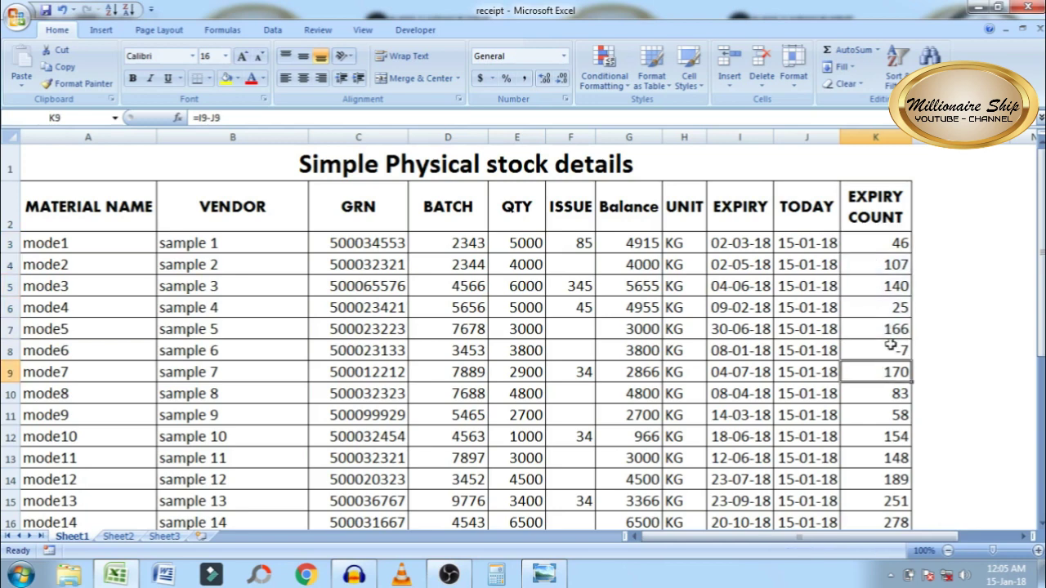
left_click(891, 347)
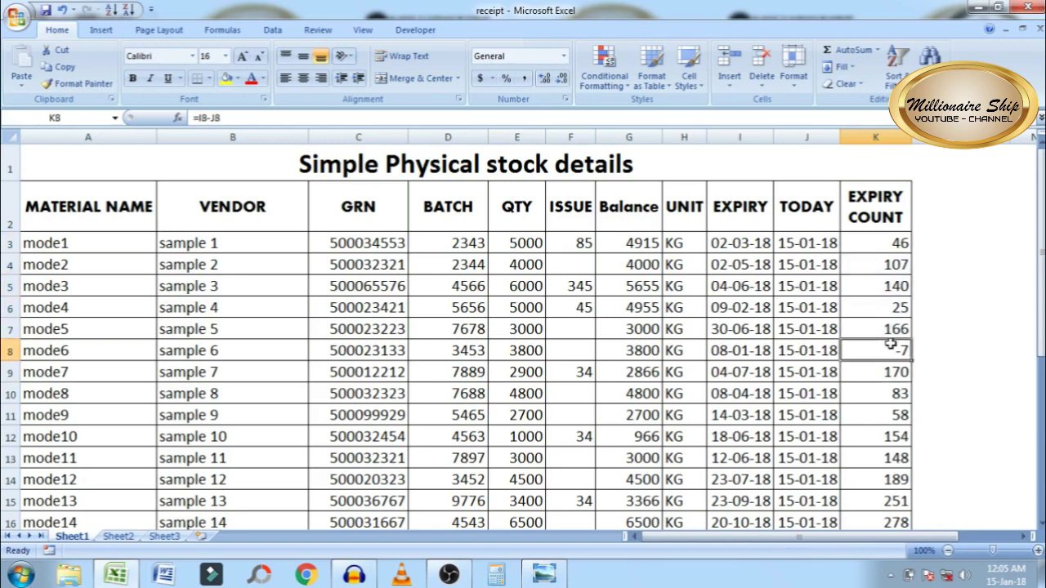
left_click(740, 350)
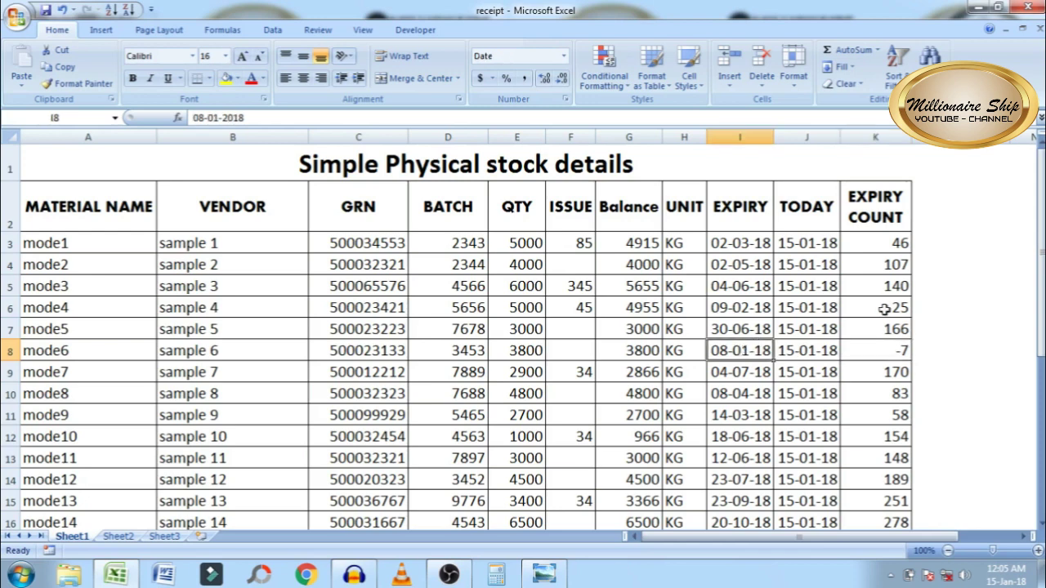
left_click(876, 347)
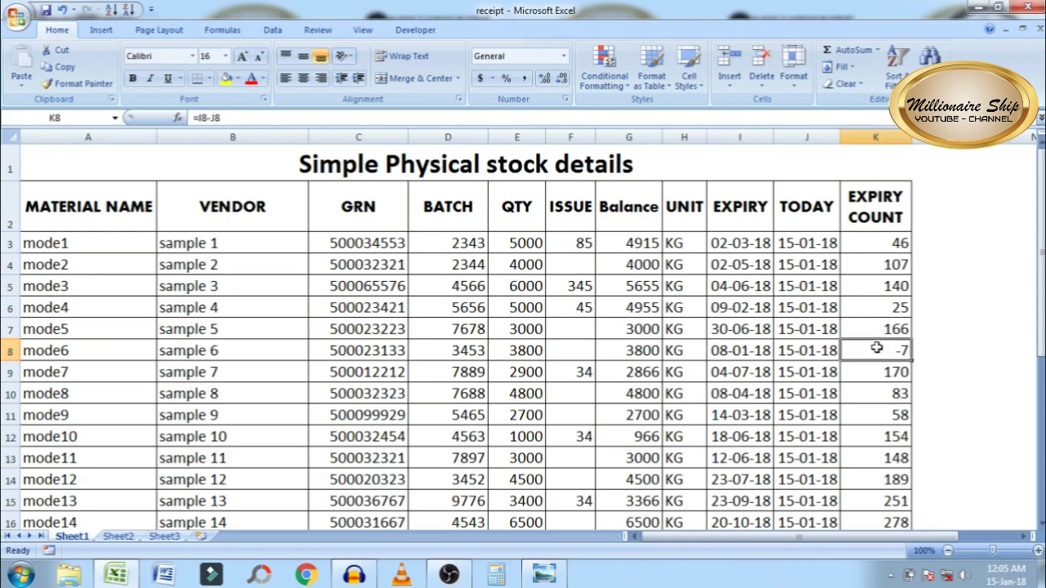
left_click(866, 374)
left_click(873, 348)
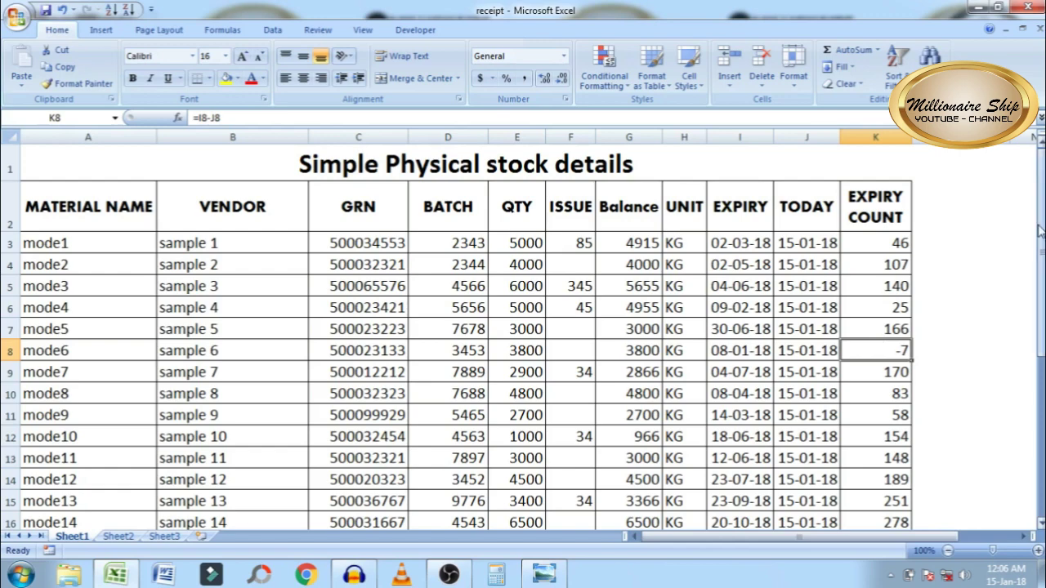
Step: Edit mode1's issue formula in F3 back to =45, giving Balance 4955
left_click_drag(1039, 231, 1024, 76)
left_click(574, 244)
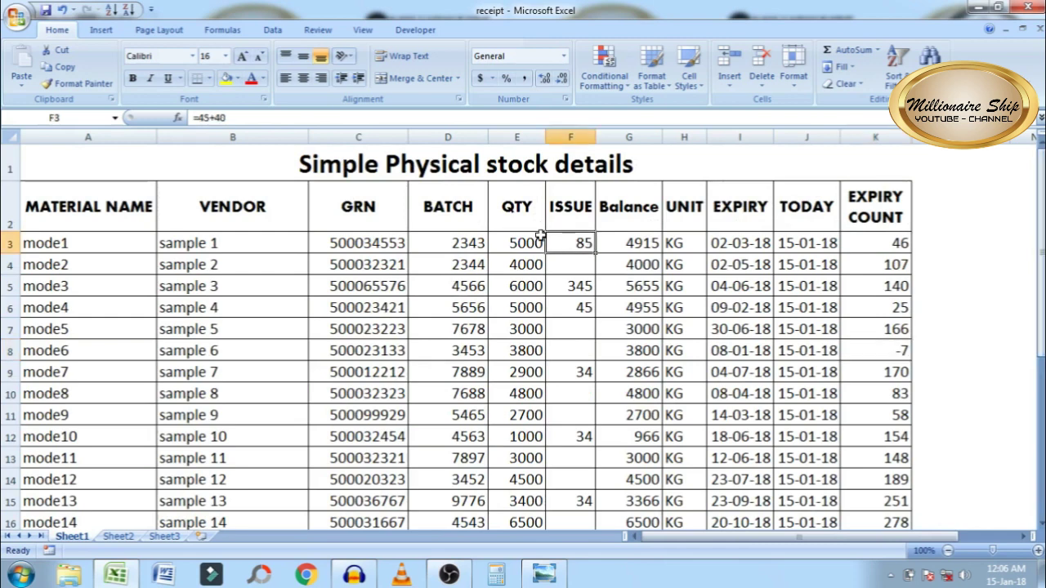
left_click(236, 117)
key("BackSpace")
key("BackSpace")
key("BackSpace")
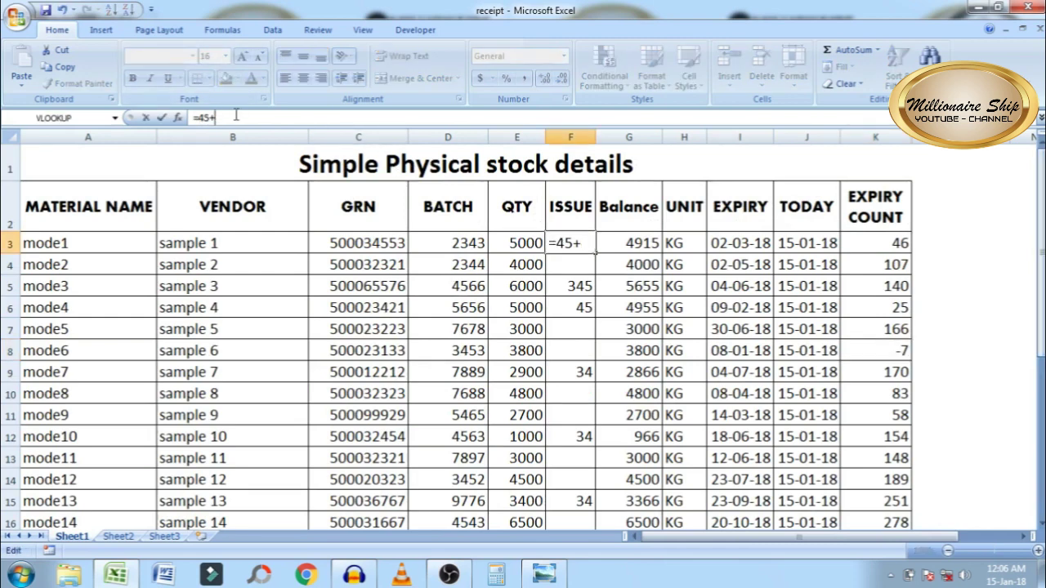
key("BackSpace")
type("5")
key("Return")
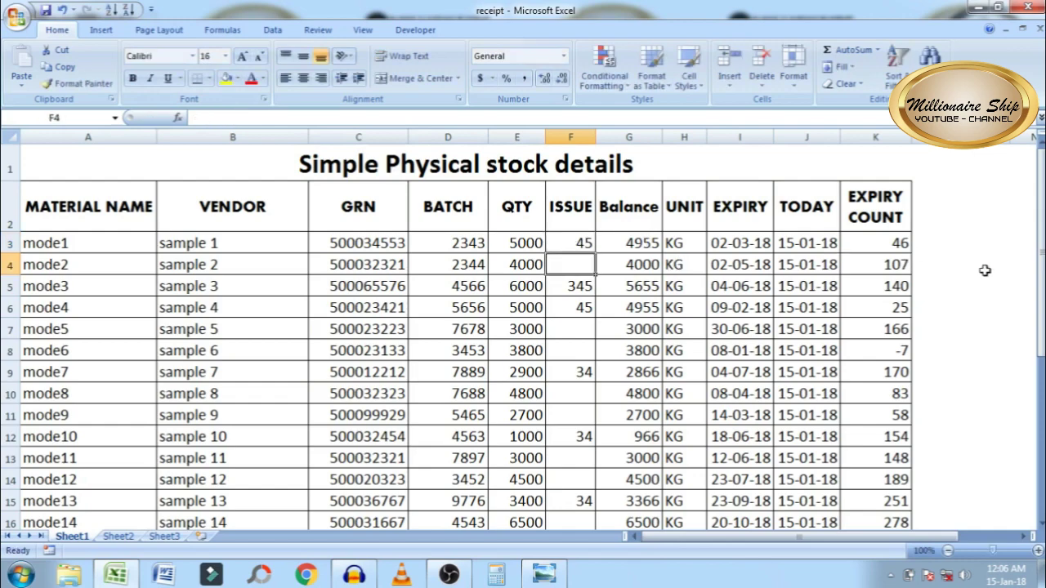
Step: Review the reconciliation summary below the table, starting with Opening stock in D25
left_click_drag(1041, 282, 1041, 309)
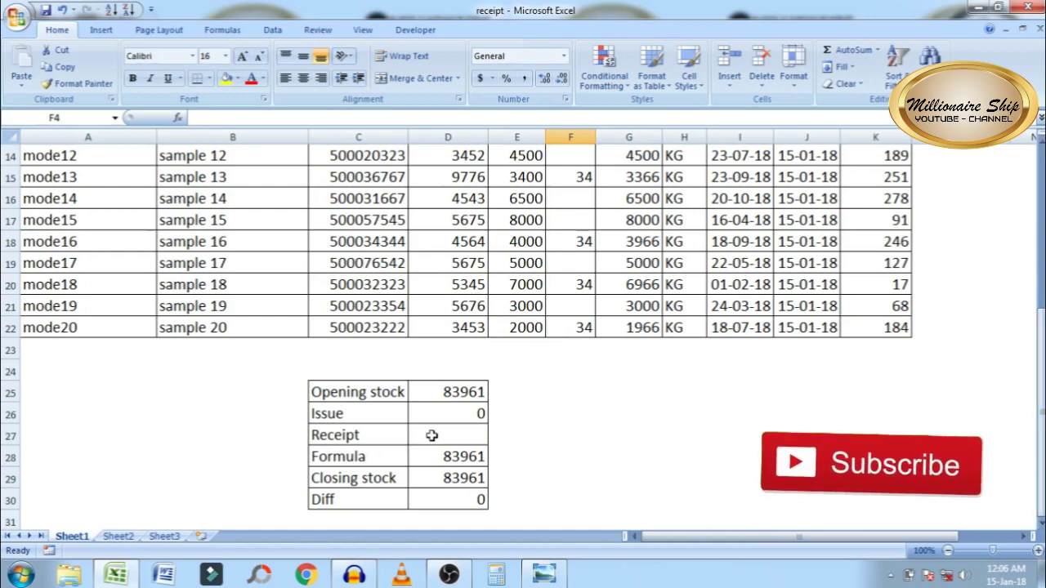
left_click(474, 391)
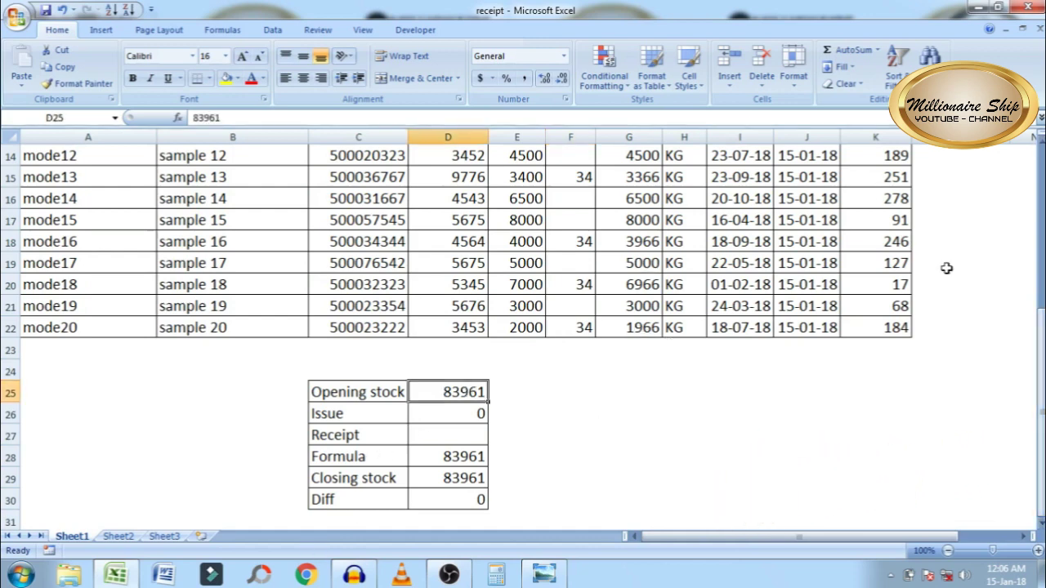
left_click_drag(1041, 311, 1041, 143)
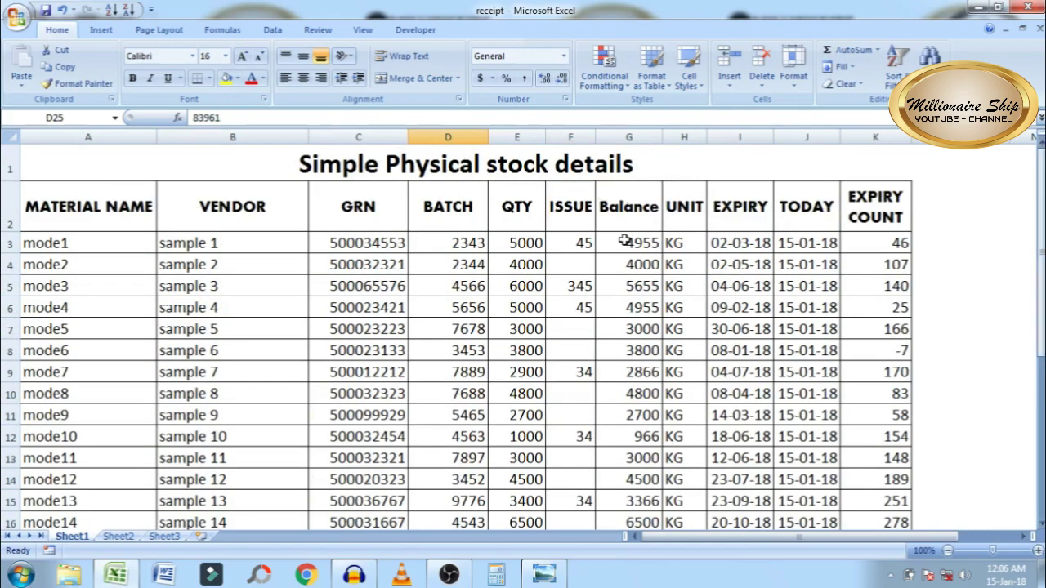
left_click_drag(622, 242, 636, 478)
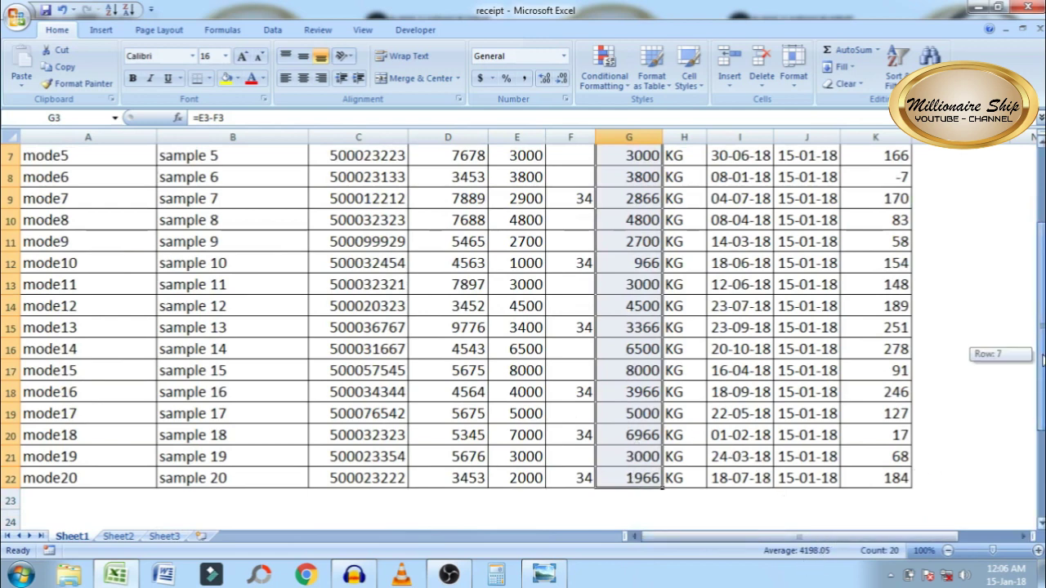
Step: Add an AutoSum total of the Balance column in G23
left_click(654, 497)
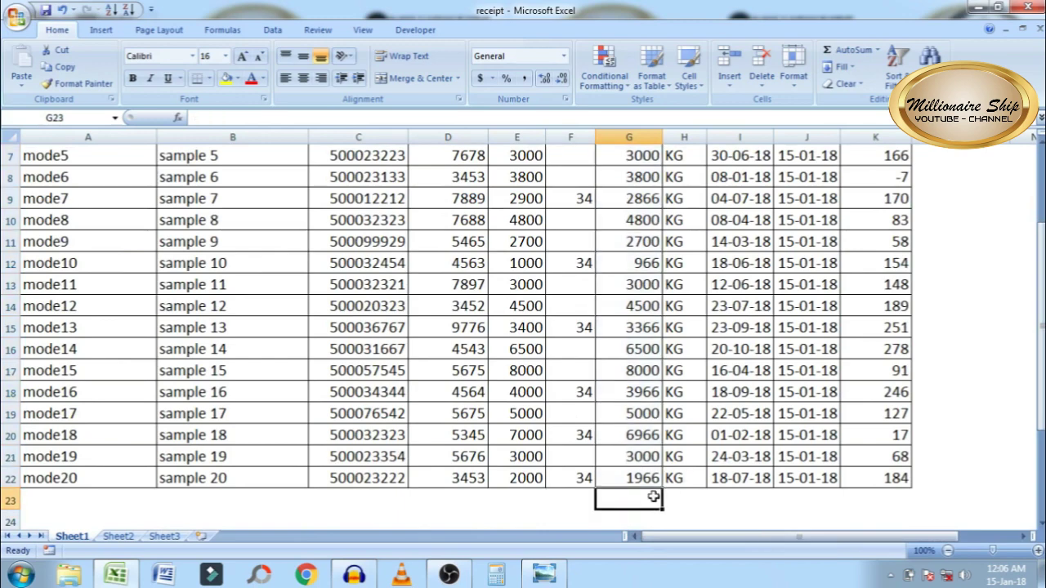
left_click(838, 50)
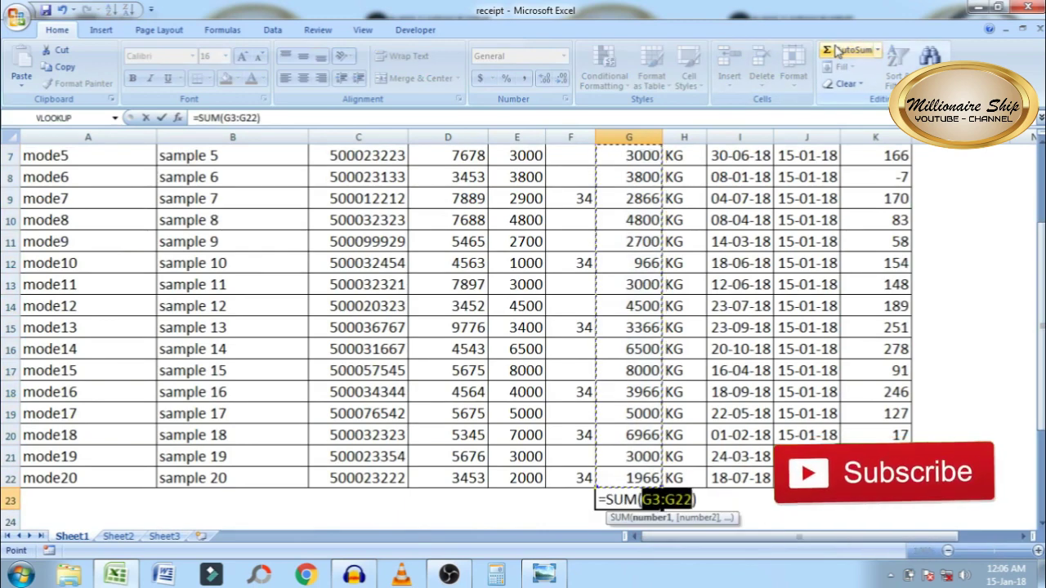
key("Return")
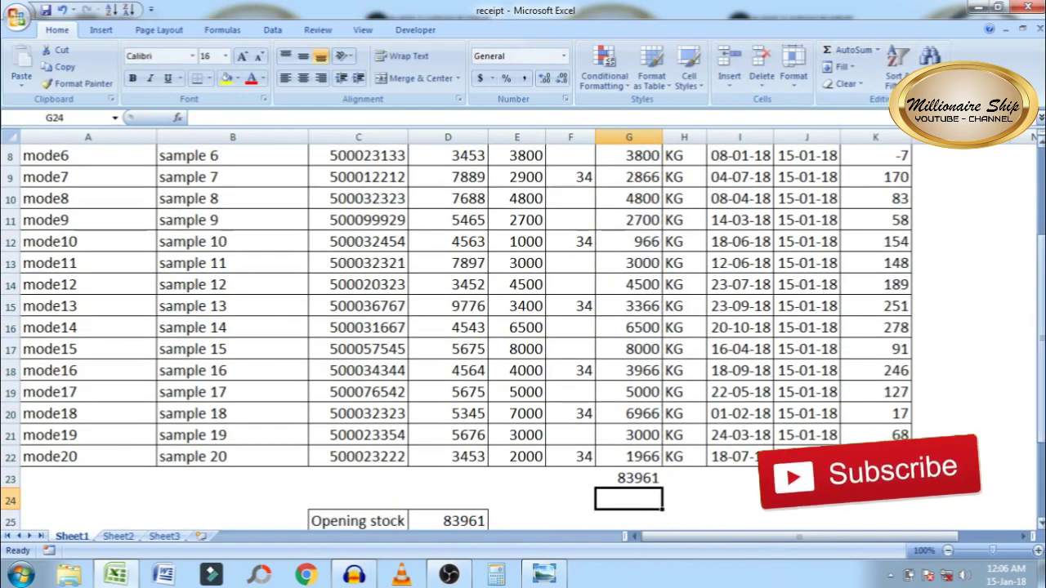
Step: Delete the stray G23 total so Closing stock is 83961 and Diff reads 0
scroll(474, 464, "down", 2)
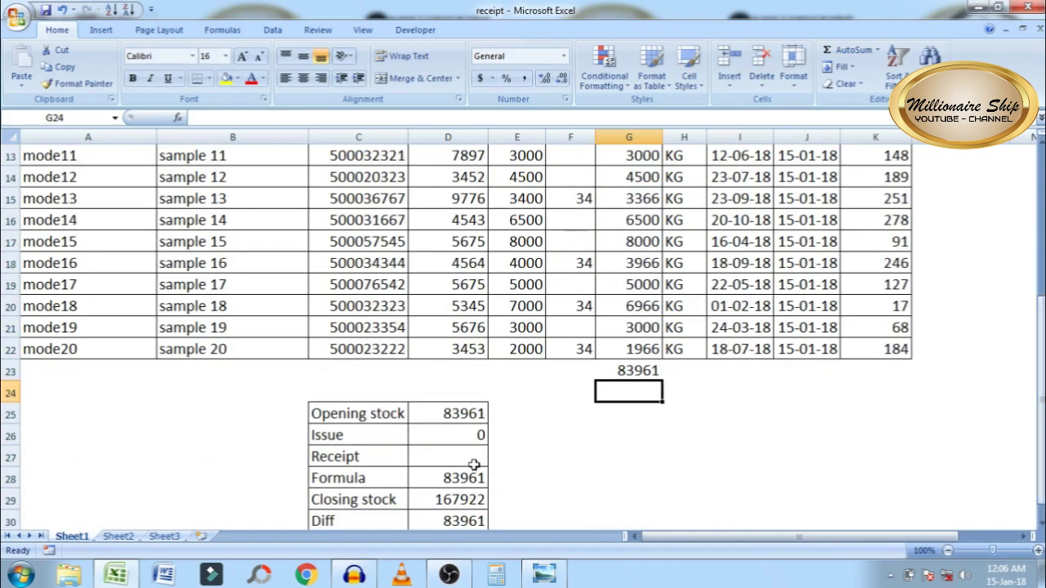
left_click(454, 415)
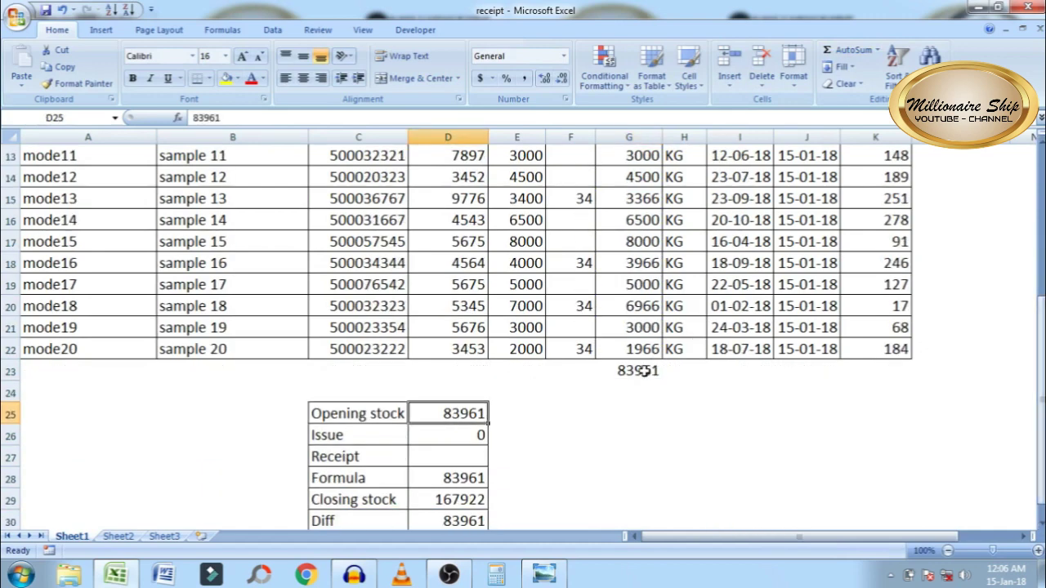
left_click(645, 371)
key("Delete")
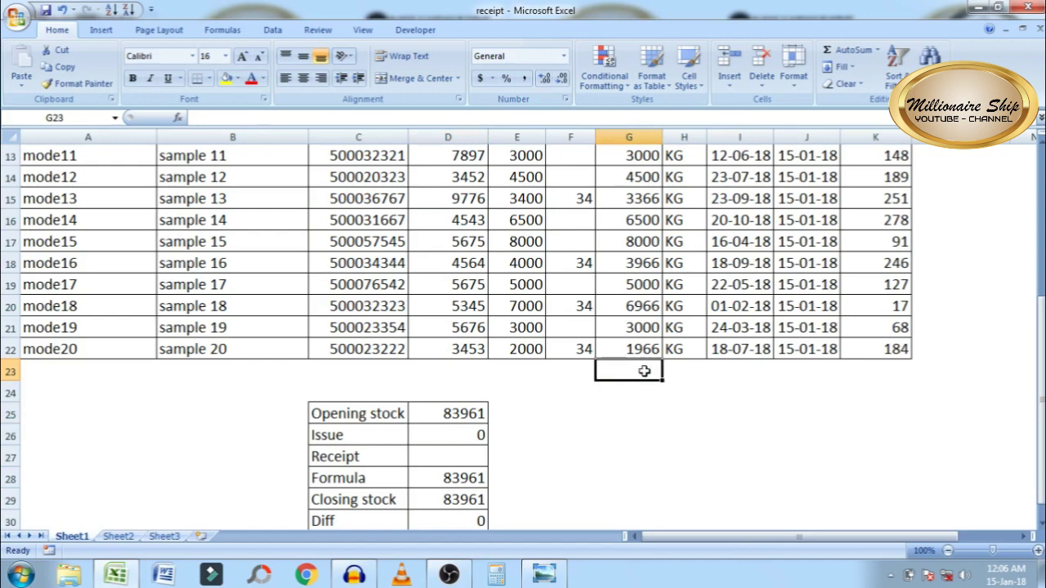
left_click(436, 418)
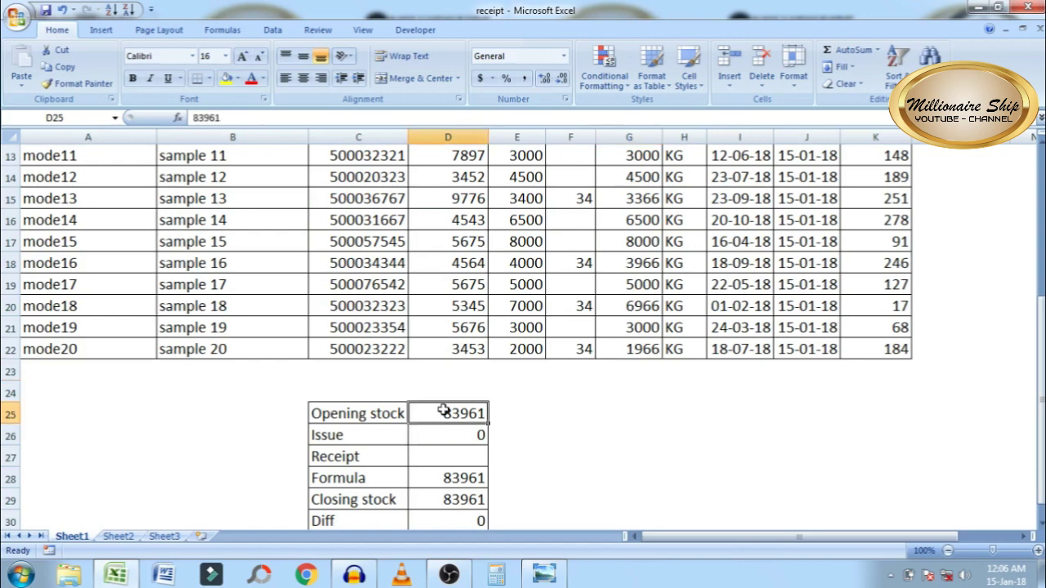
left_click(453, 526)
Step: Change mode20's ISSUE in F22 to =34+30, then check Diff of -30 and Issue in D26
left_click(468, 456)
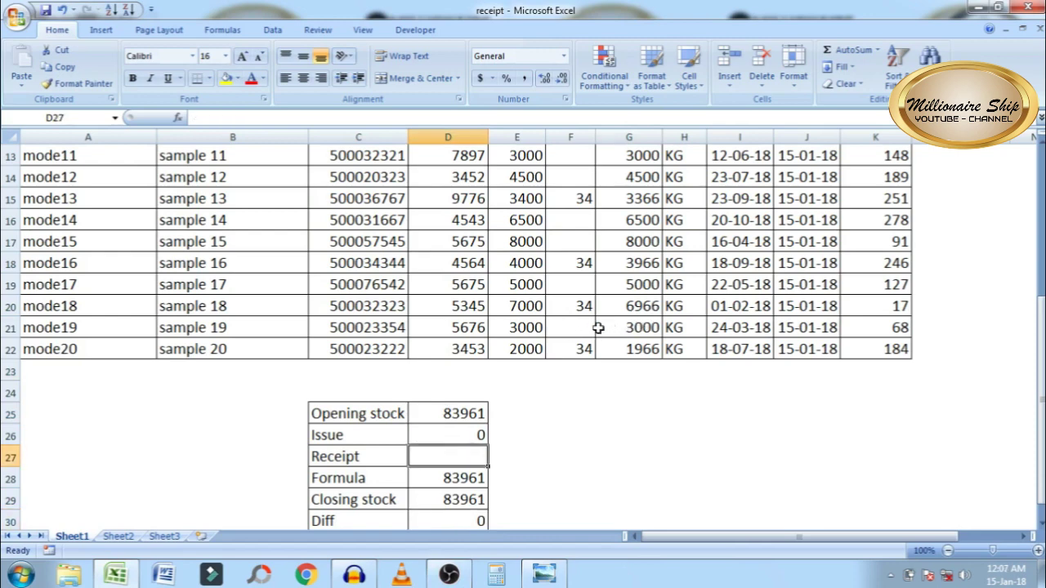
left_click(571, 348)
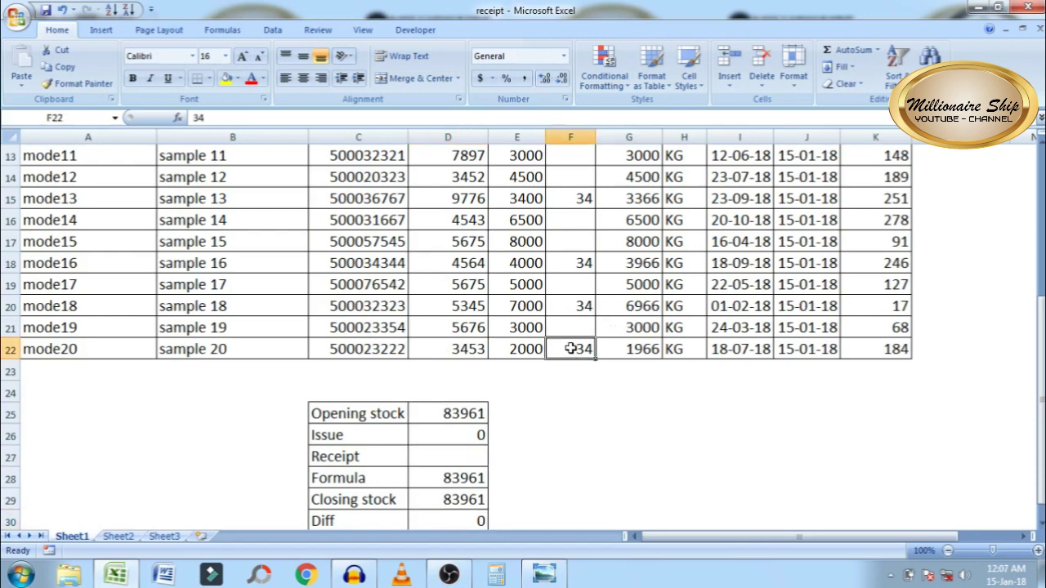
left_click(194, 117)
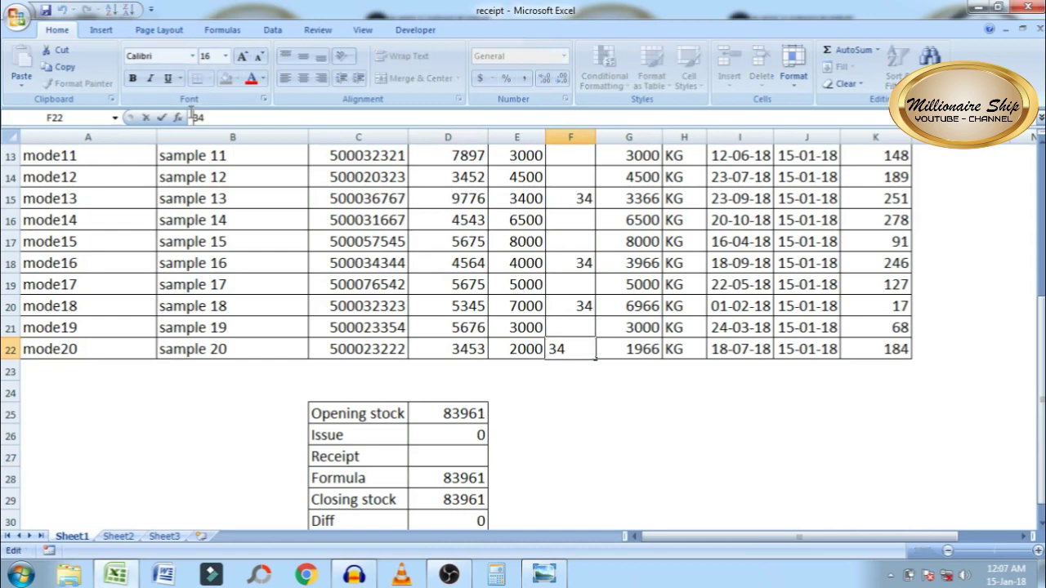
type("=")
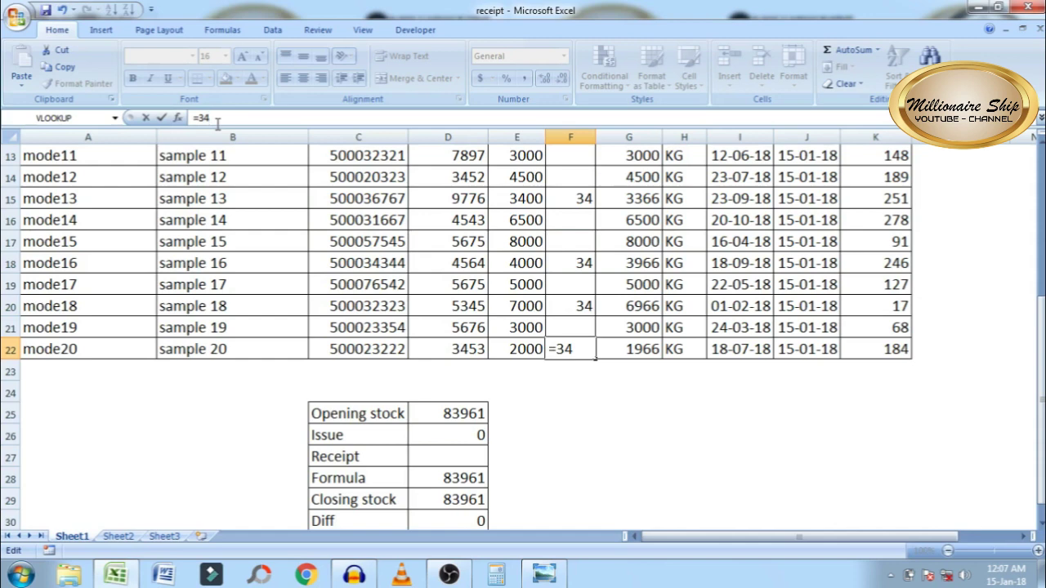
type("+30")
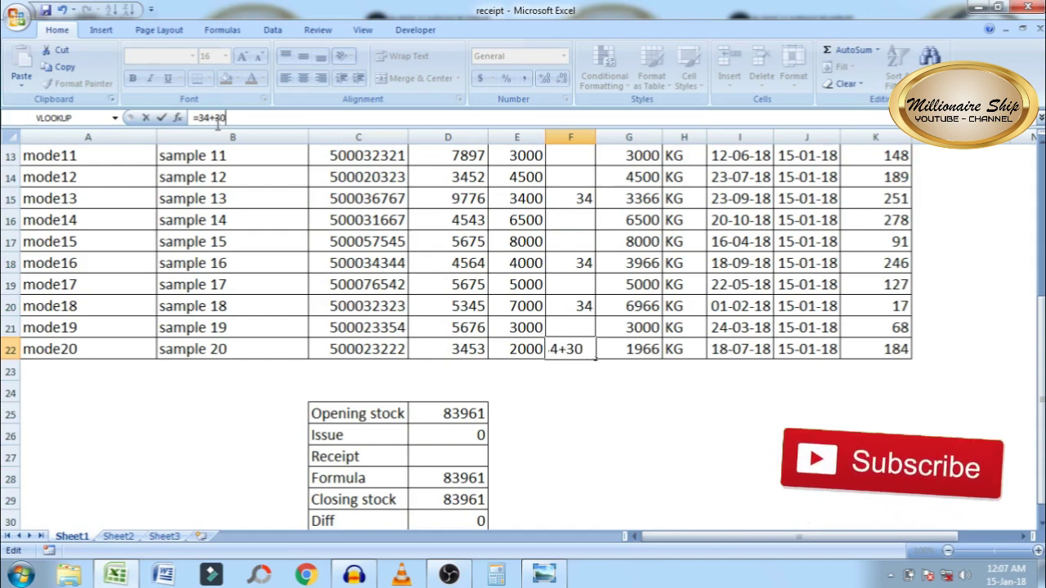
key("Return")
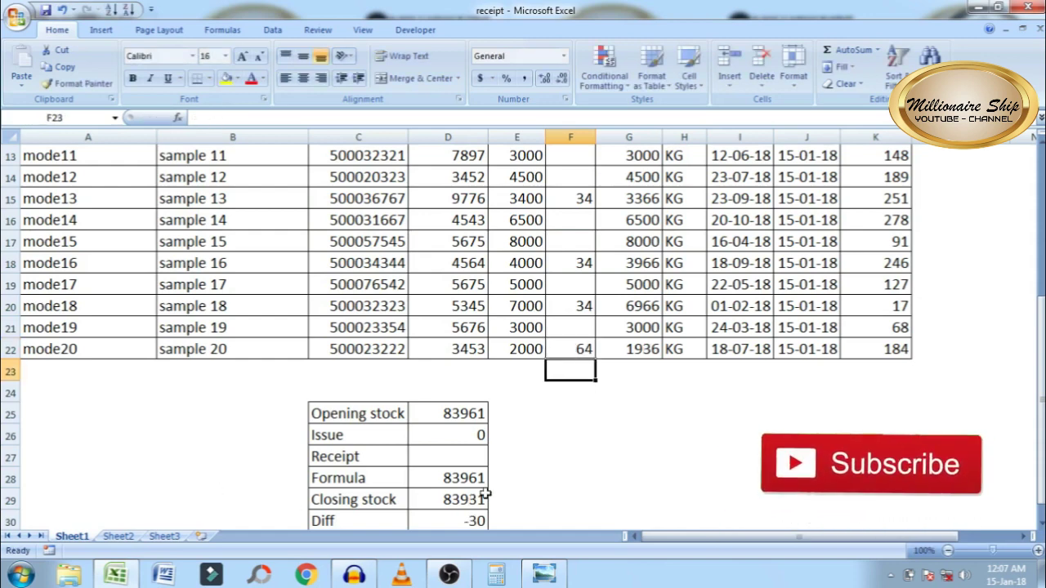
left_click(456, 518)
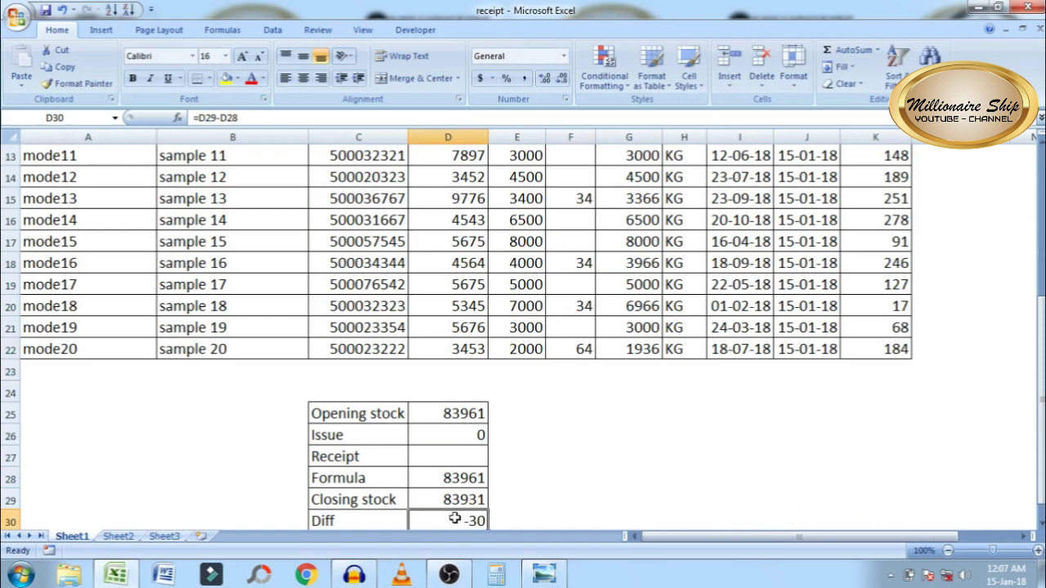
left_click(455, 440)
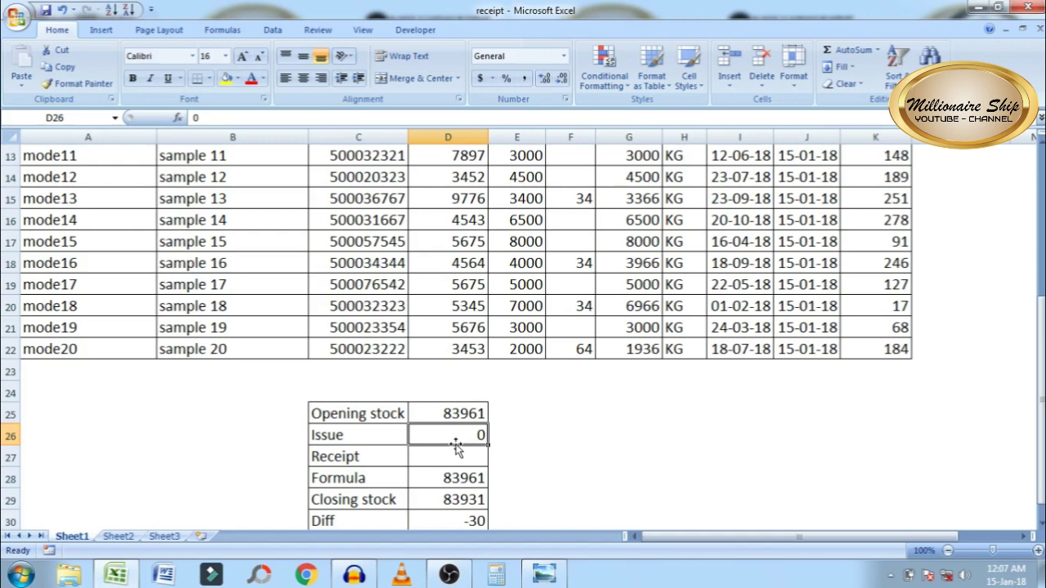
Step: Enter =30 as the summary Issue in D26, making Formula 83931 and Diff 0
left_click(229, 117)
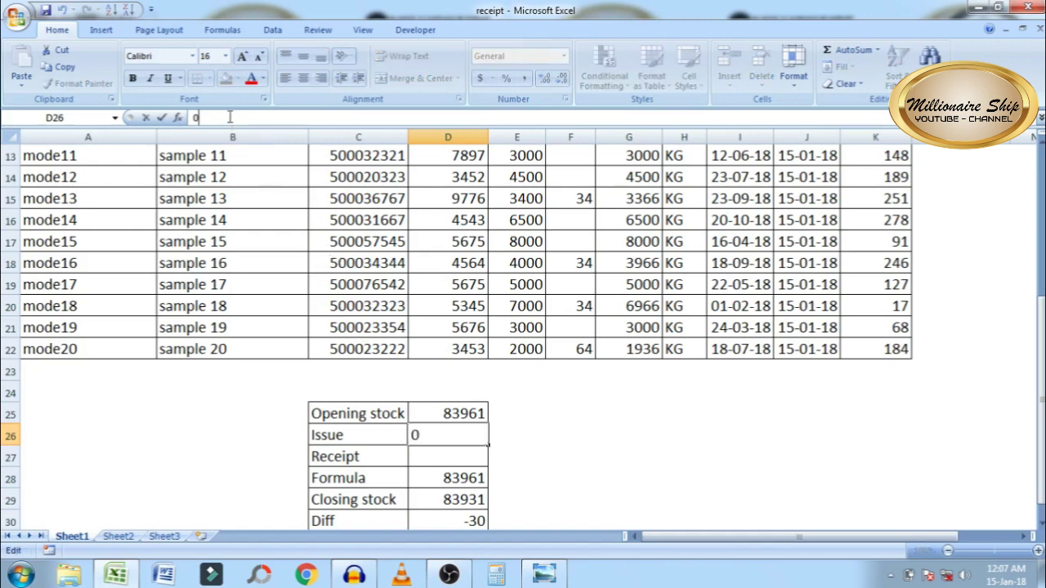
key("BackSpace")
type("=")
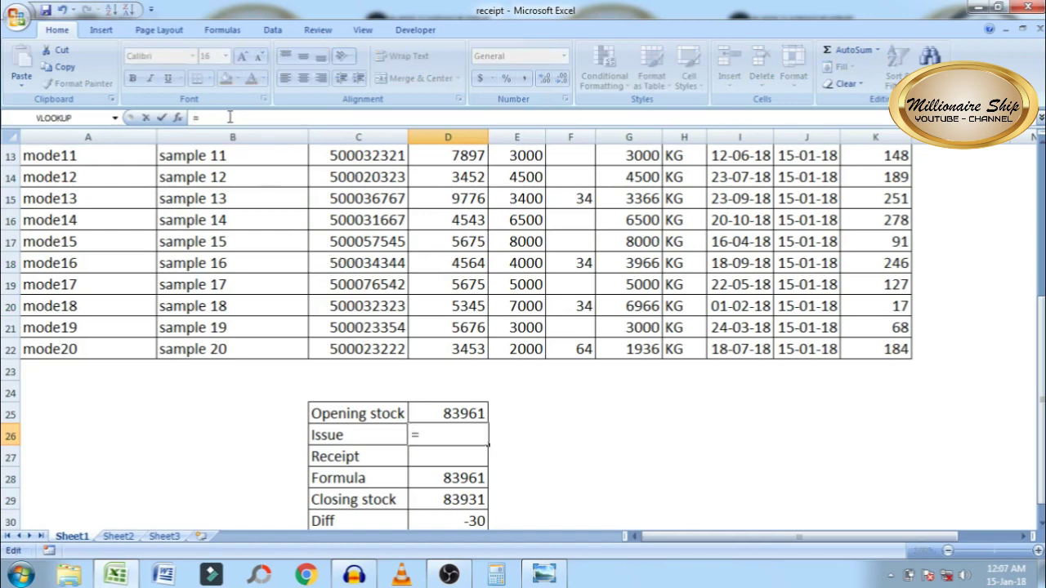
type("30")
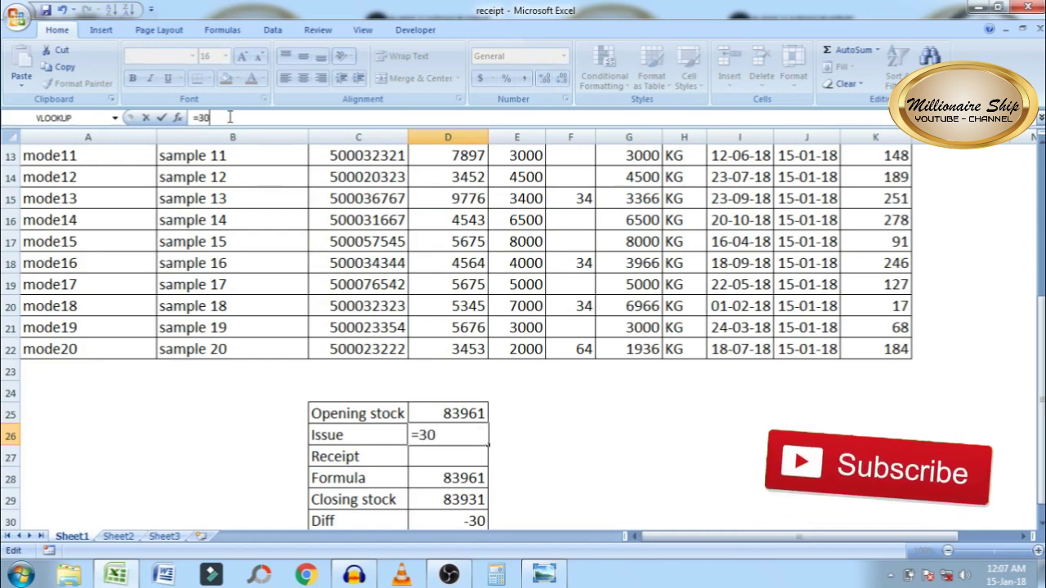
key("Return")
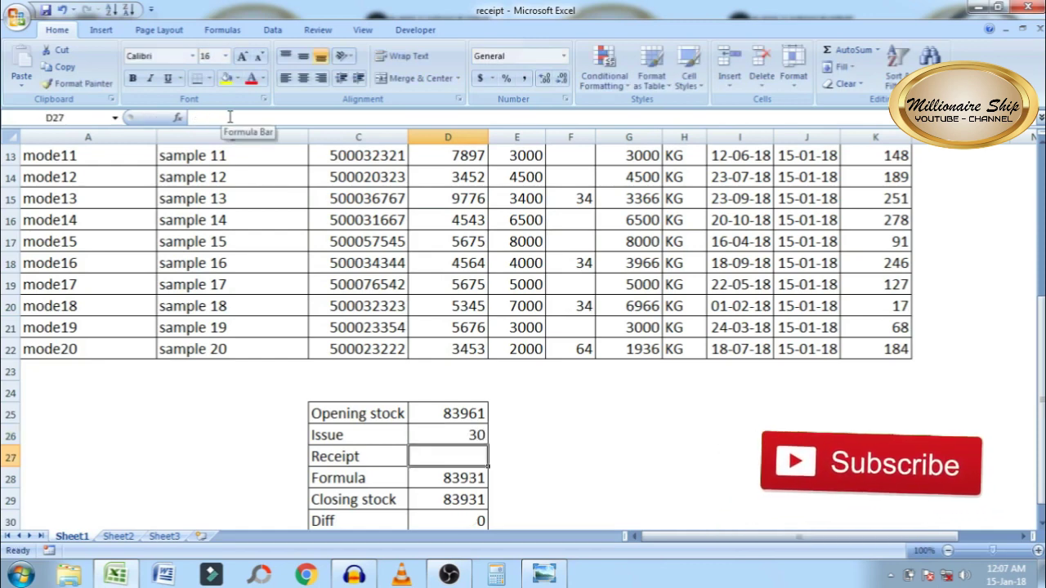
left_click(463, 439)
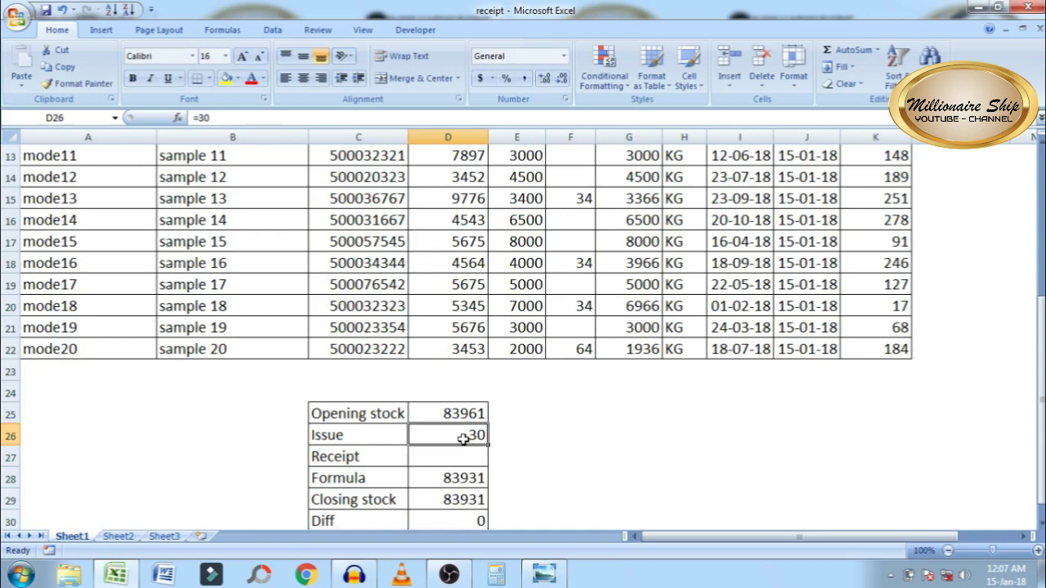
left_click(450, 521)
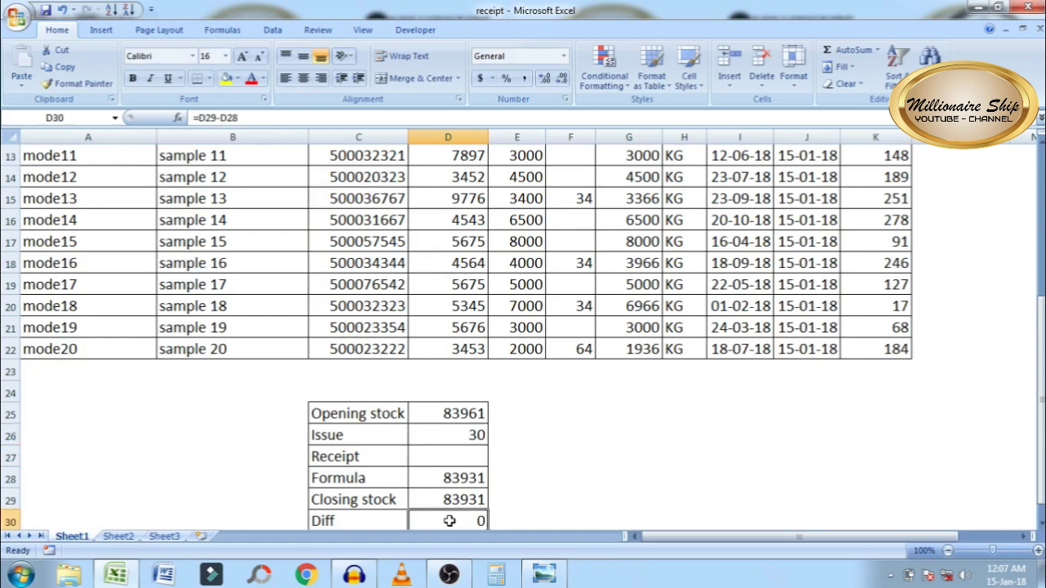
left_click(478, 433)
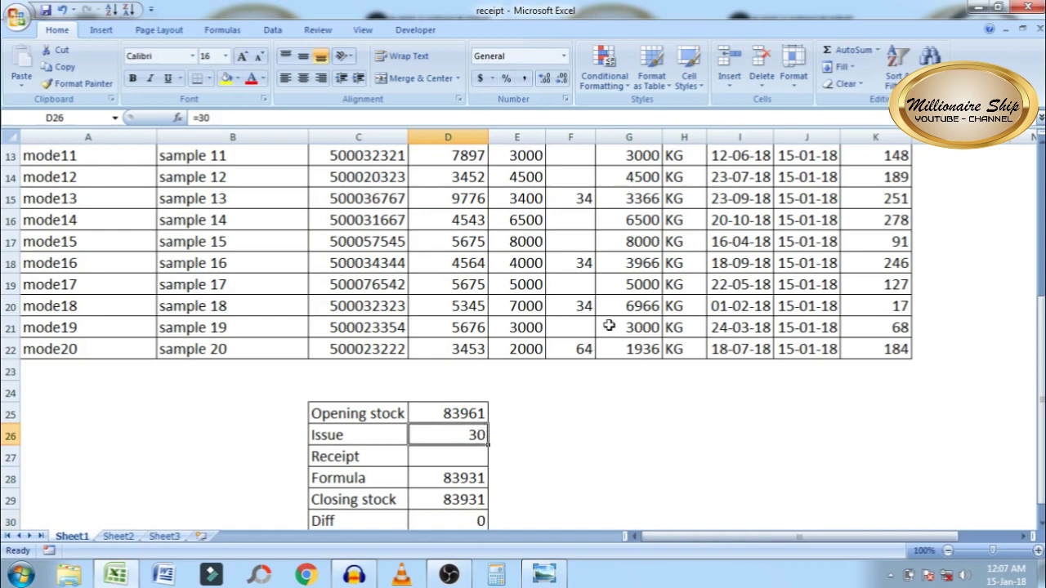
left_click(452, 480)
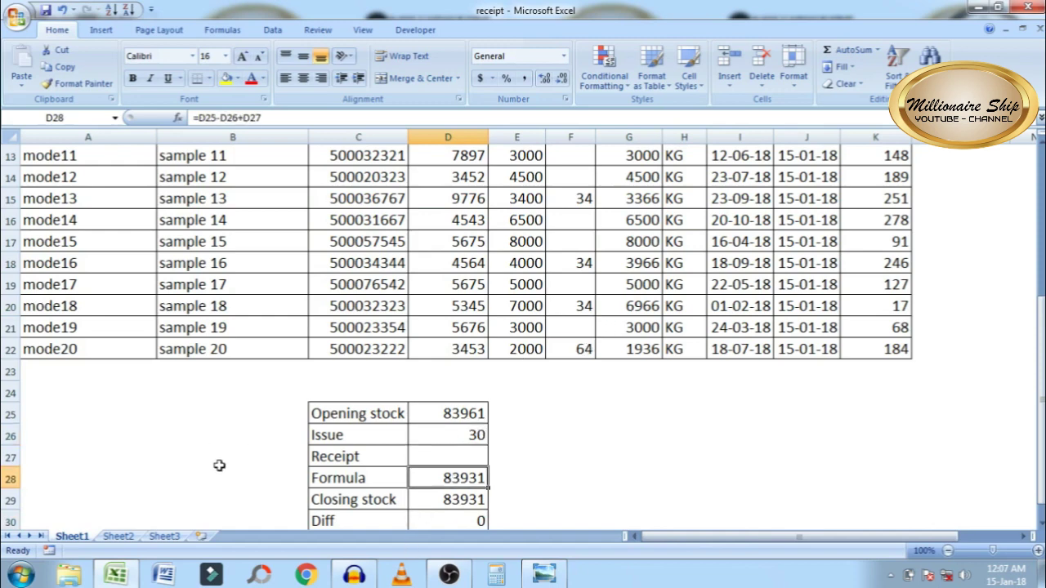
left_click(54, 376)
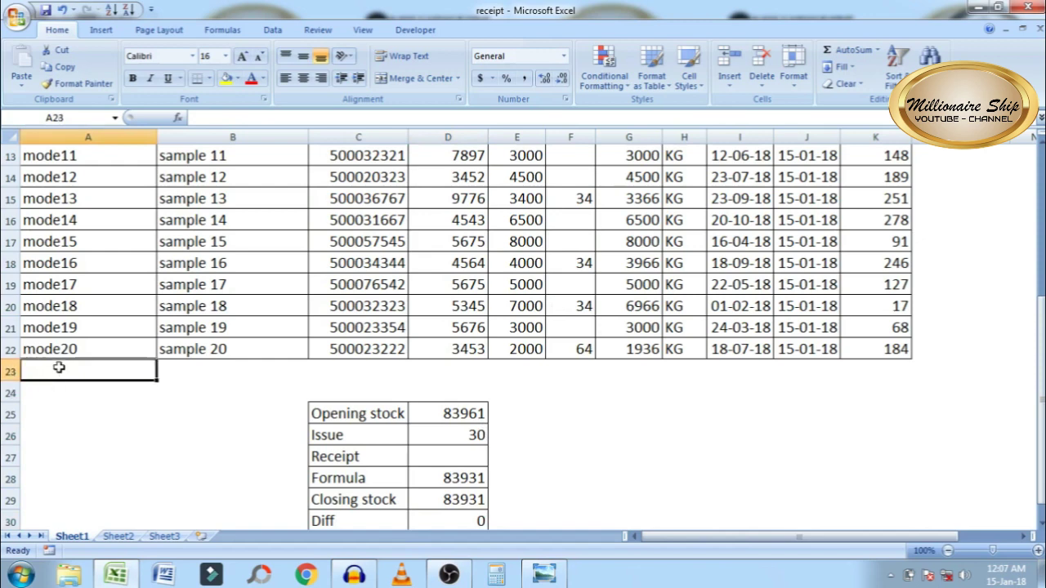
Step: Enter MODE-21 in A23 and sample 21 in B23
type("M")
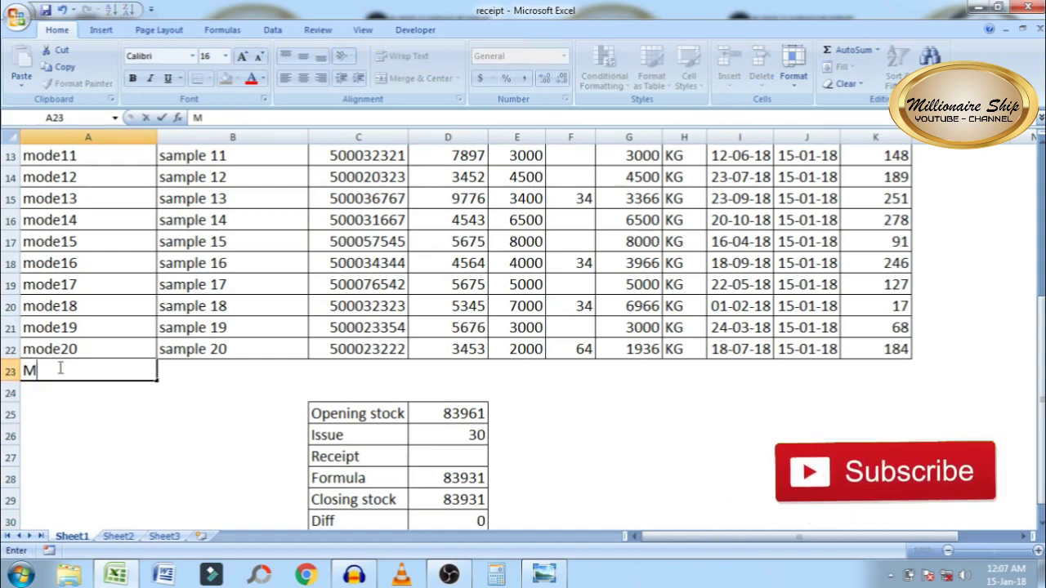
type("ODE")
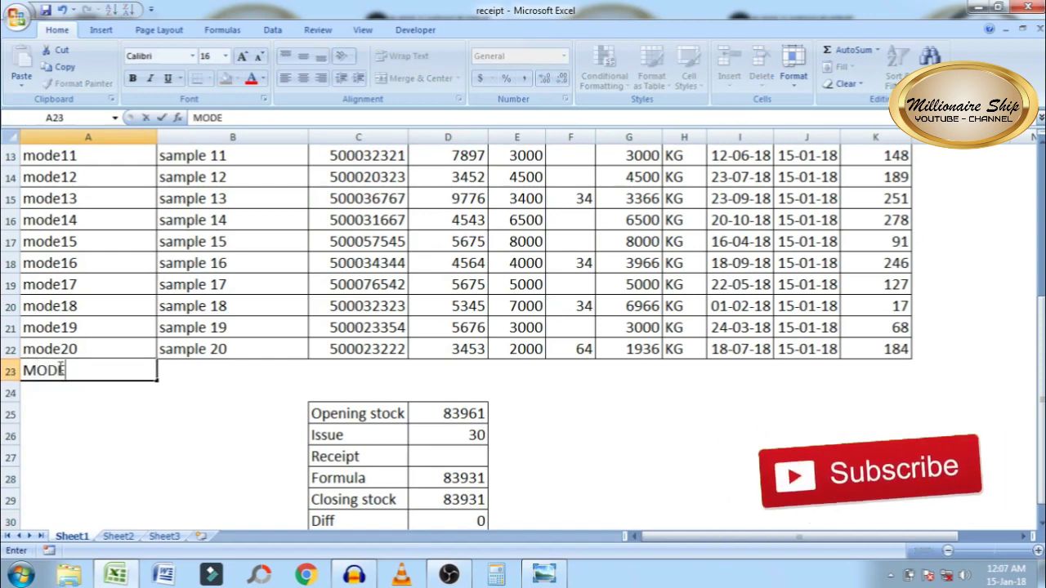
type("-21")
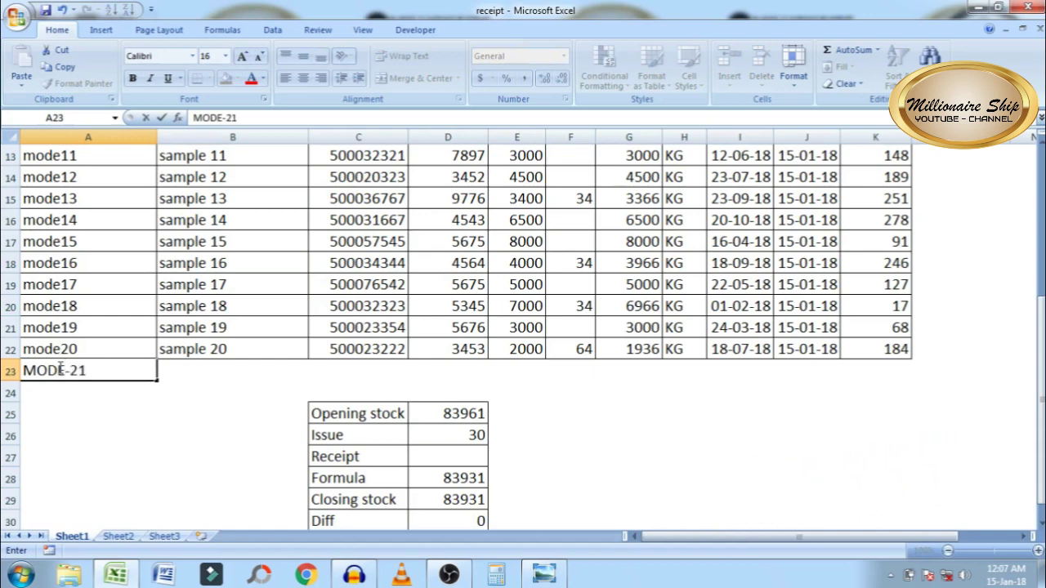
key("Tab")
key("ctrl+d")
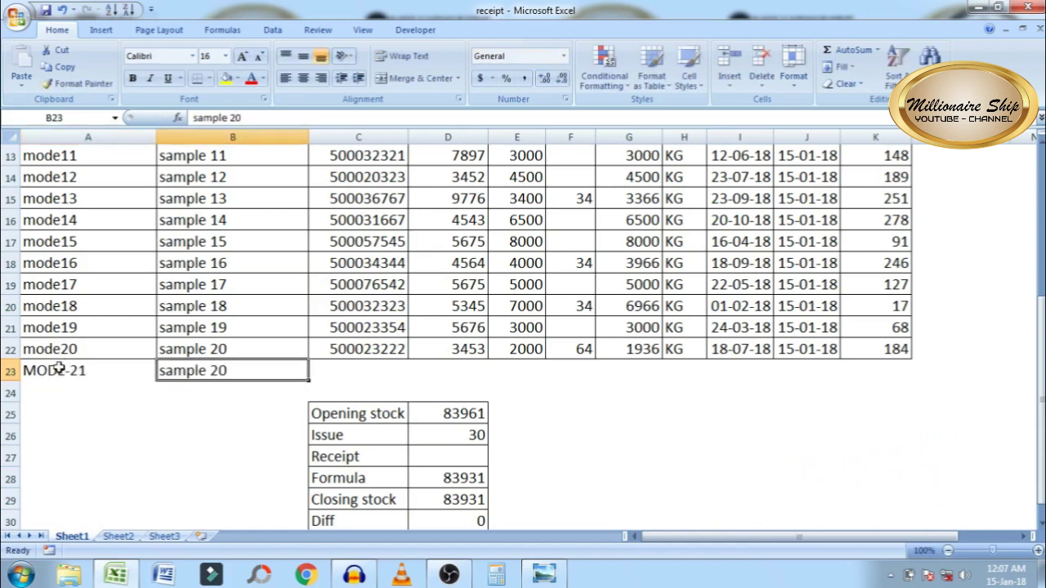
double_click(254, 370)
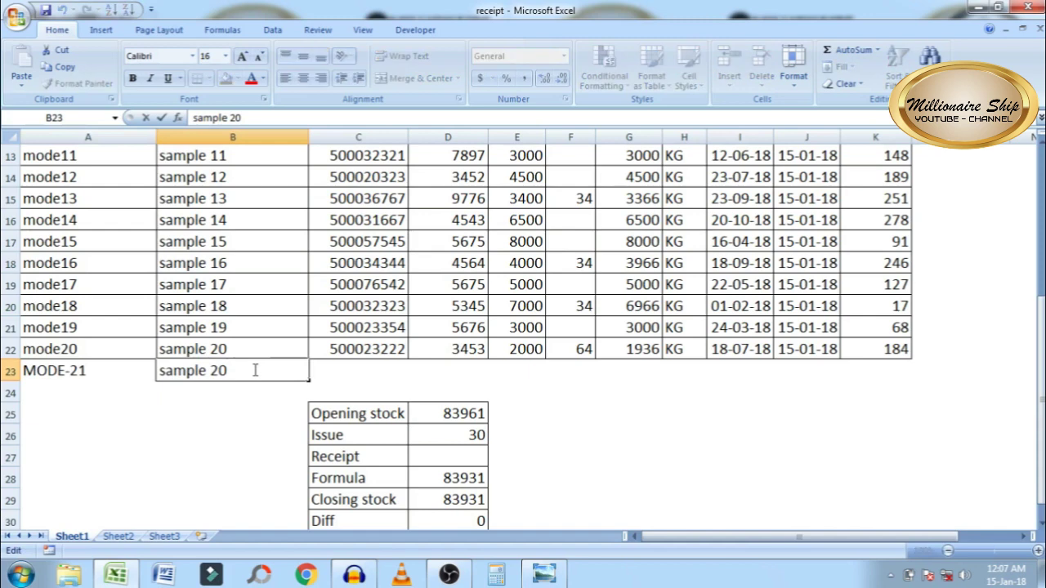
key("BackSpace")
type("1")
key("Tab")
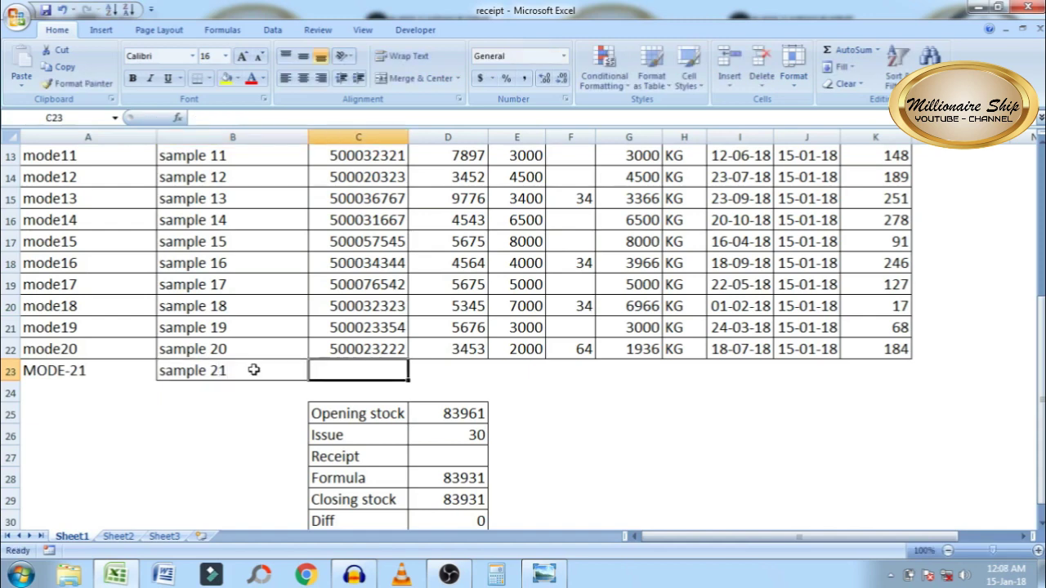
Step: Fill C23:E23 with 500034345, 4565 and quantity 5000
type("50")
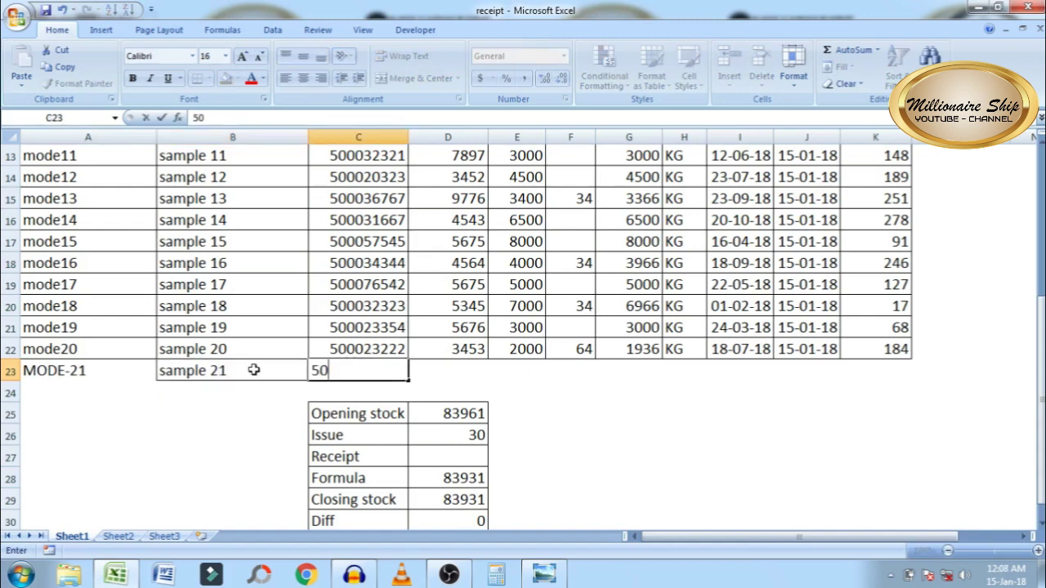
type("0034345")
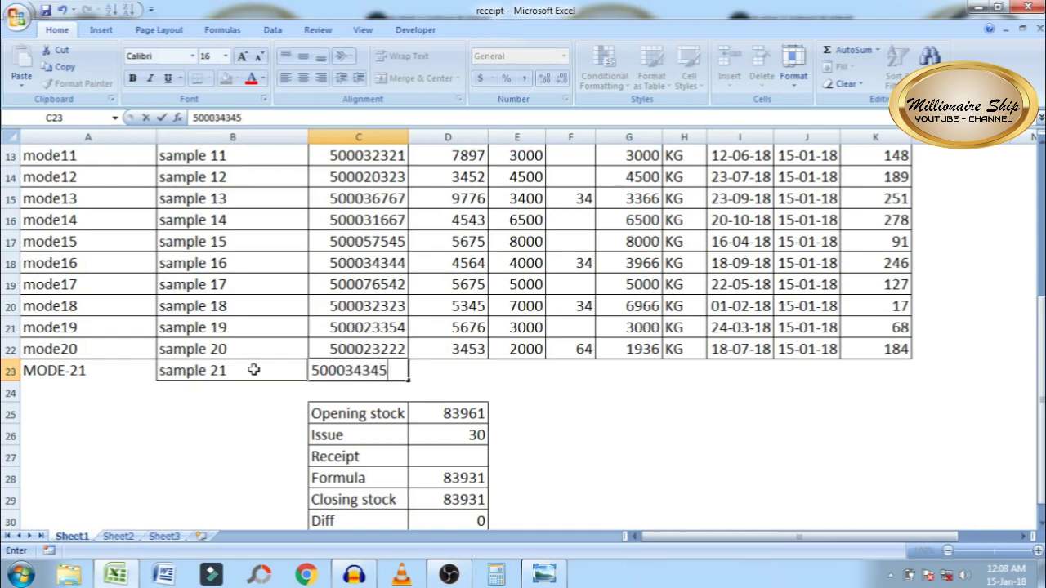
key("Tab")
type("4")
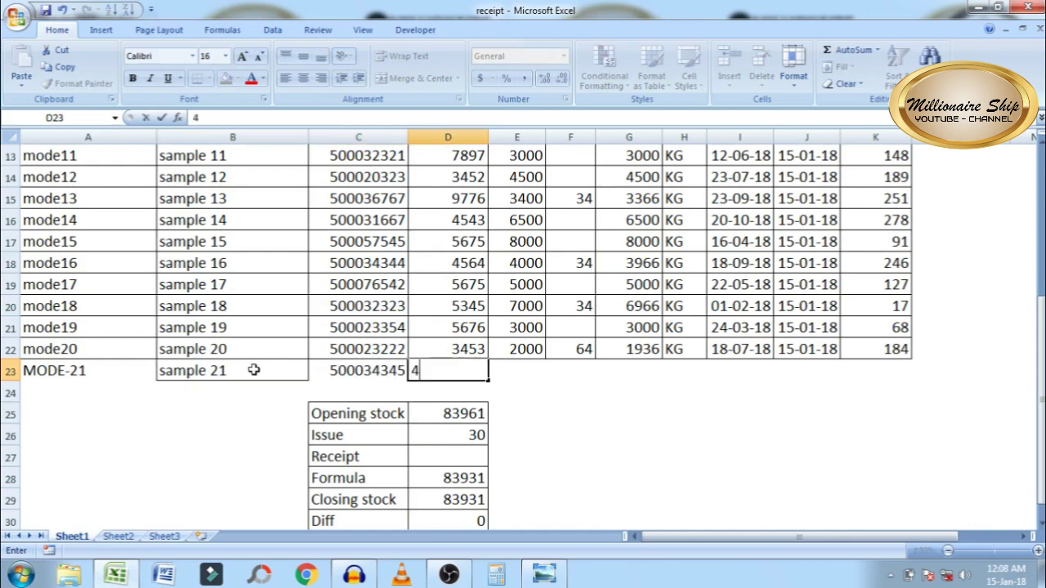
type("565")
key("Tab")
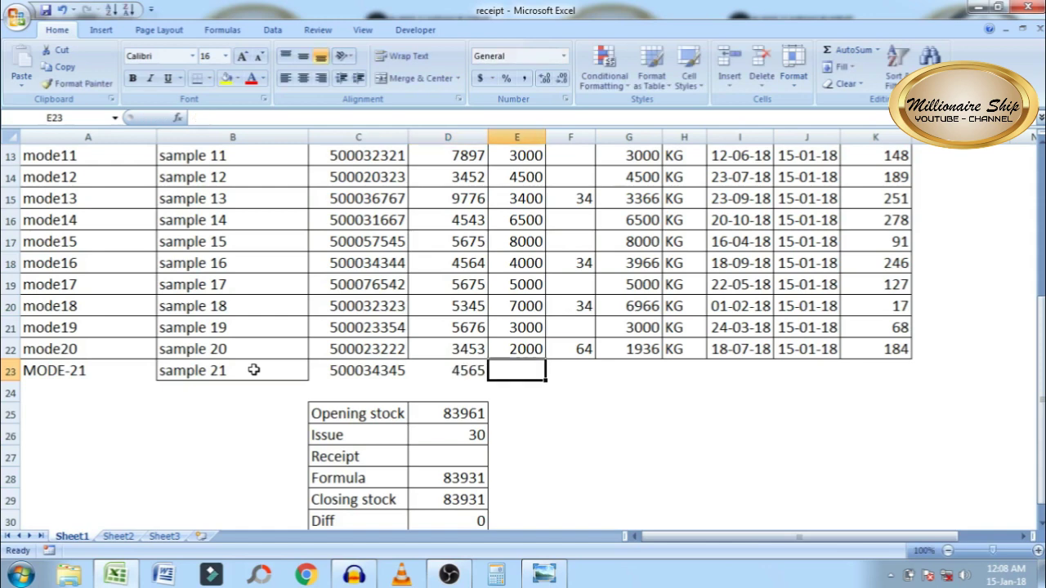
type("5000")
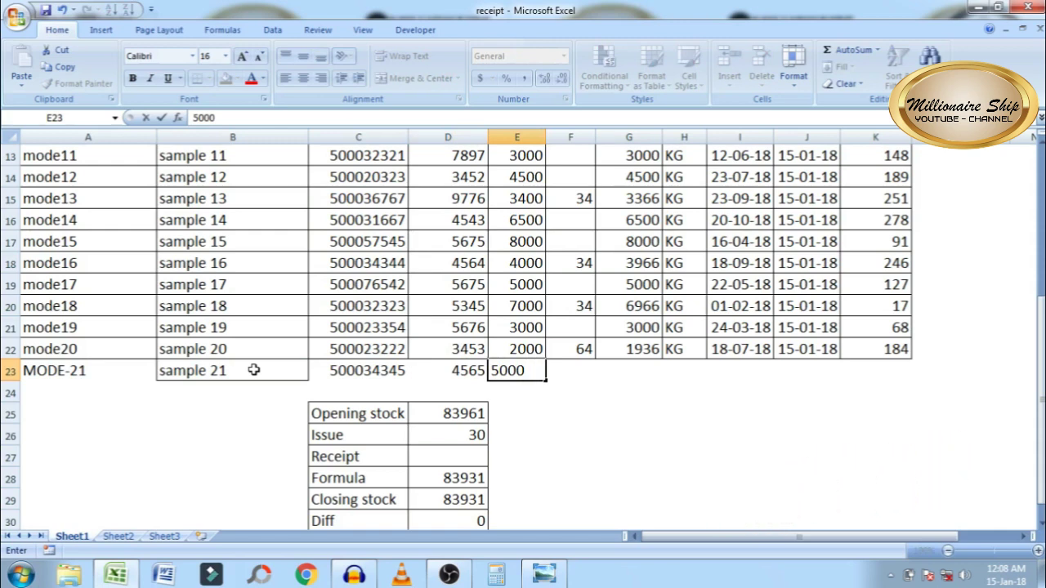
key("Return")
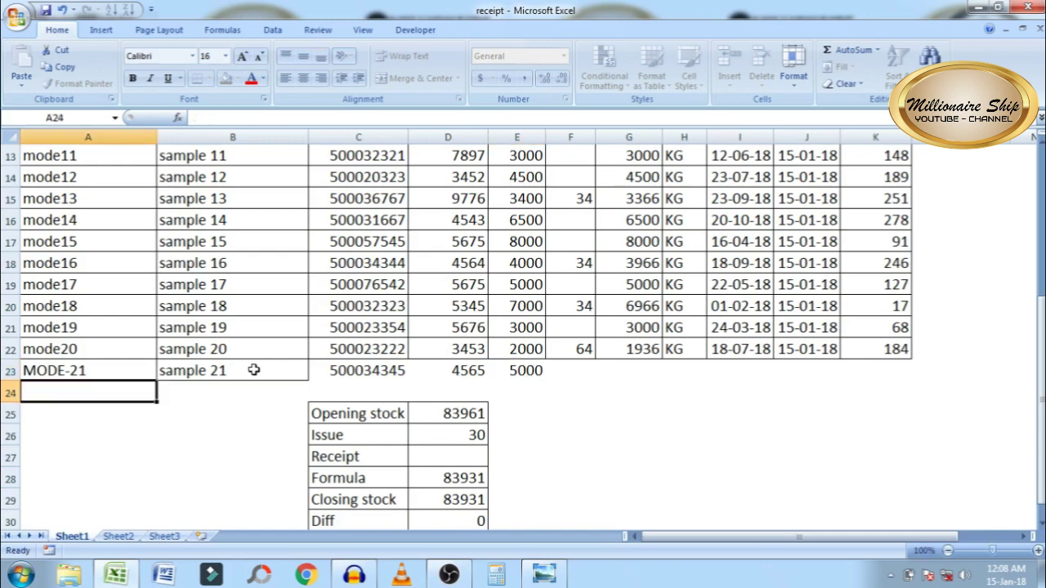
Step: Fill G22's Balance formula down into G23, showing 5000
left_click(642, 350)
left_click(654, 367)
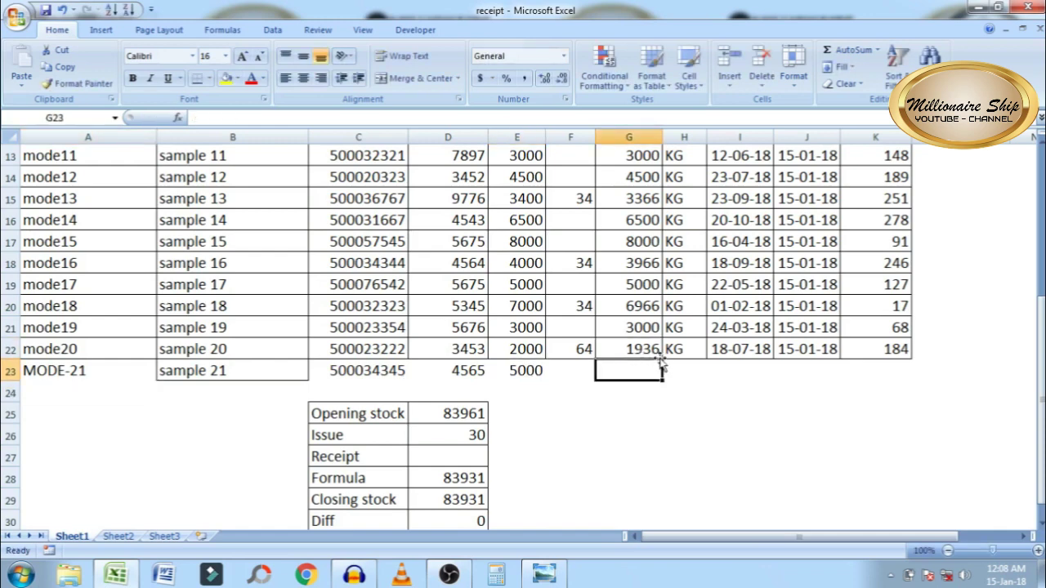
left_click_drag(652, 351, 658, 376)
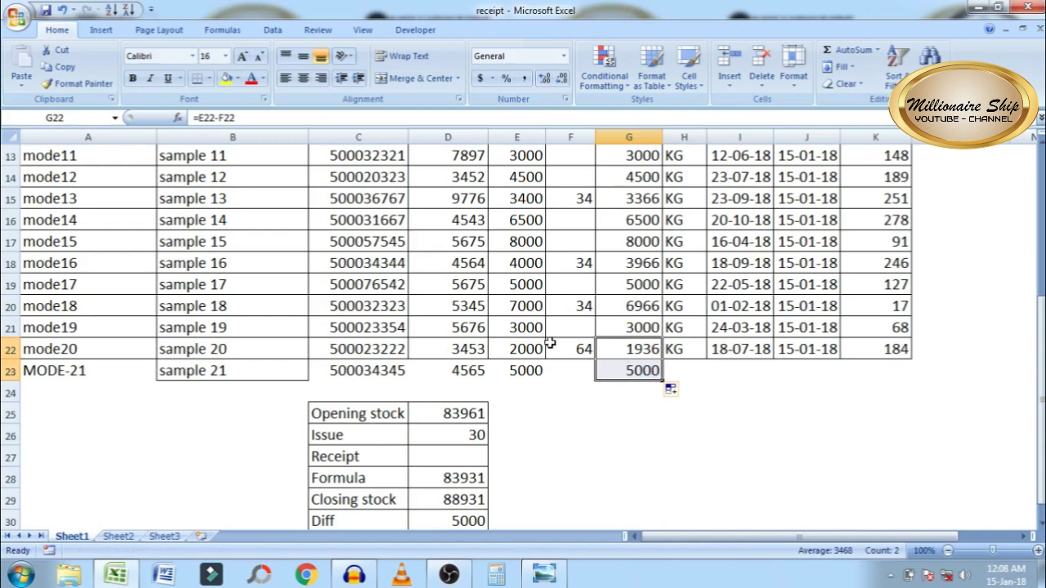
Step: Apply All Borders to rows 21–23 across the table (A21:K23)
left_click(873, 370)
left_click_drag(873, 370, 88, 337)
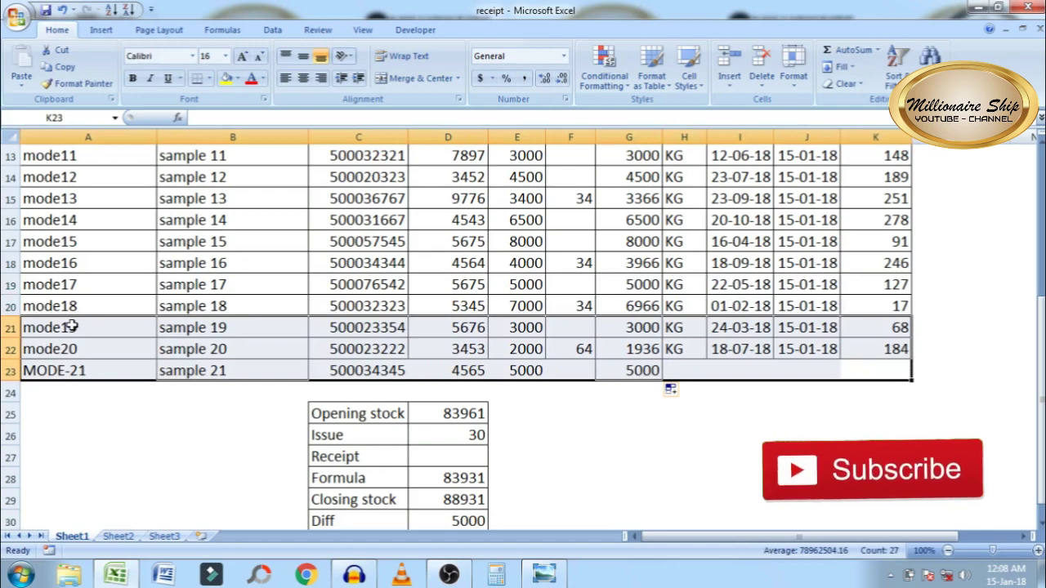
left_click(209, 78)
left_click(237, 201)
left_click(611, 370)
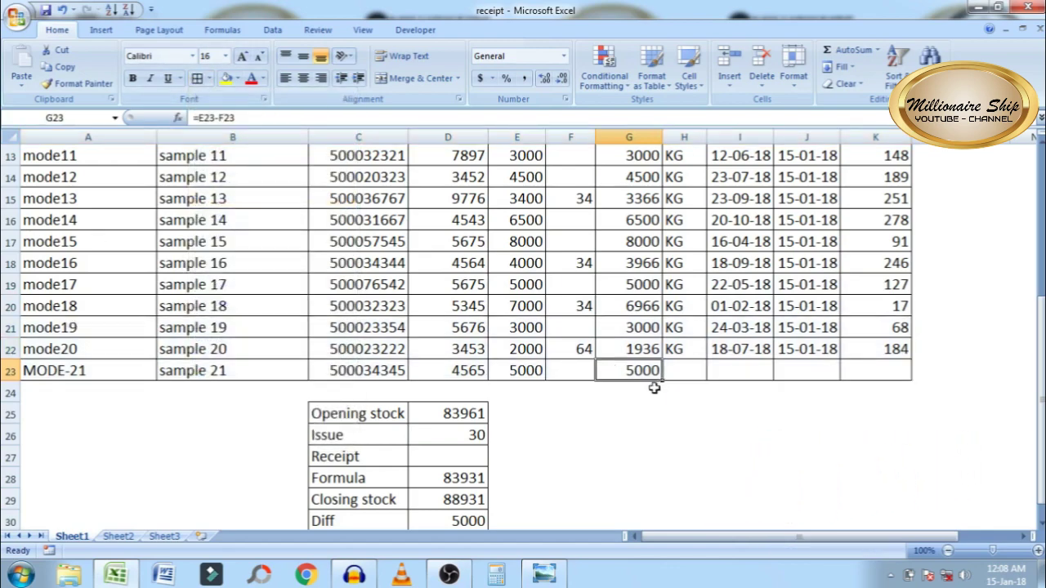
Step: Enter a Receipt of 5000 in the stock summary
left_click(445, 513)
left_click(471, 453)
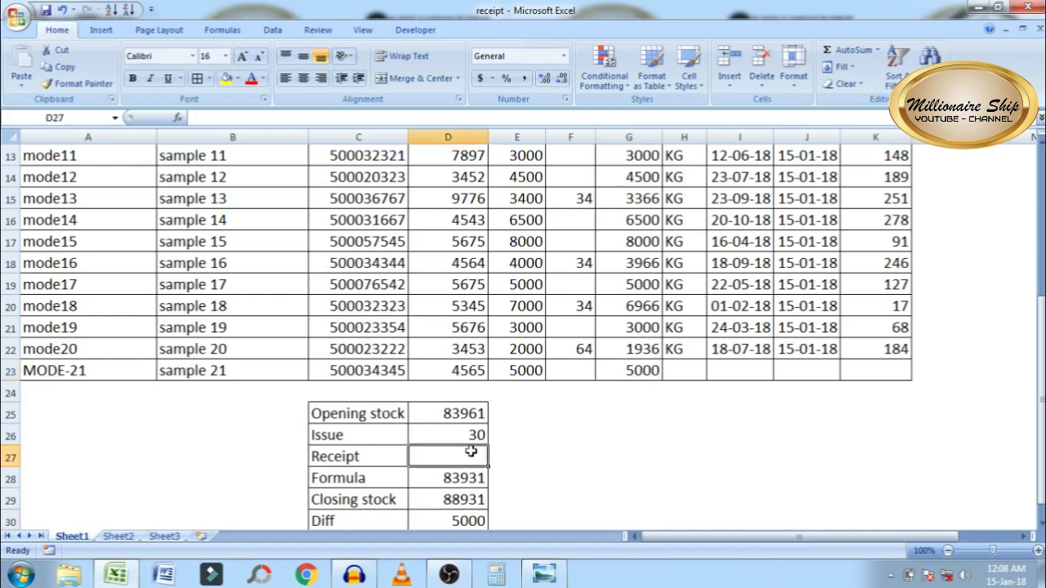
type("5000")
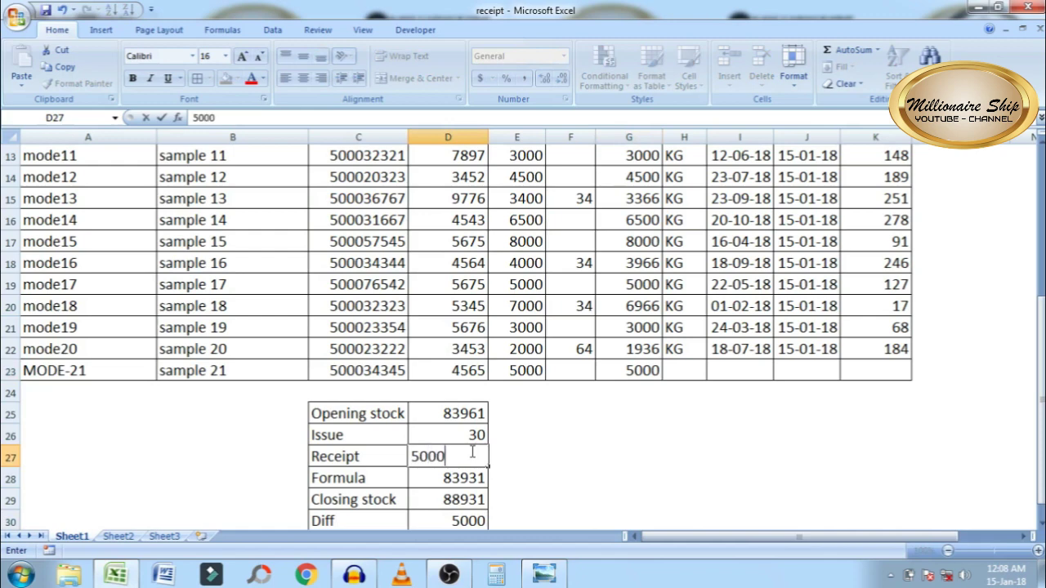
key("Return")
Step: Check that Formula and Closing stock both read 88931 and Diff shows 0
left_click(458, 461)
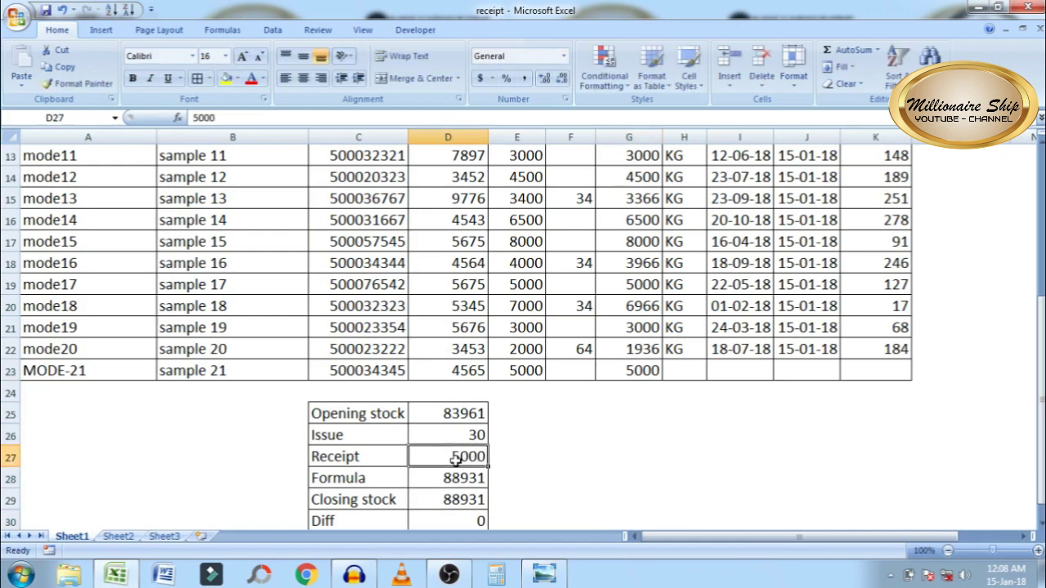
left_click(451, 501)
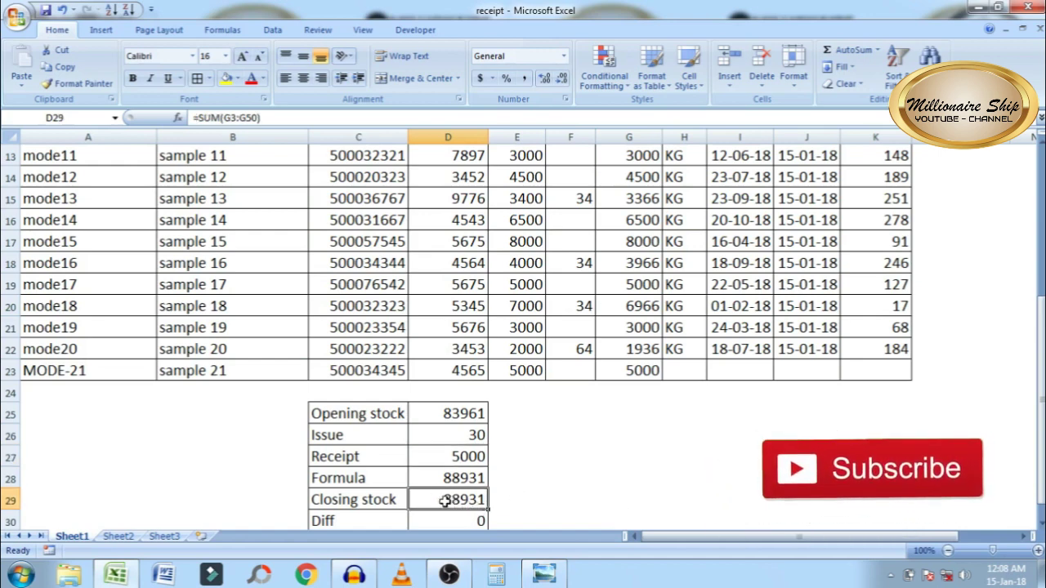
left_click(532, 521)
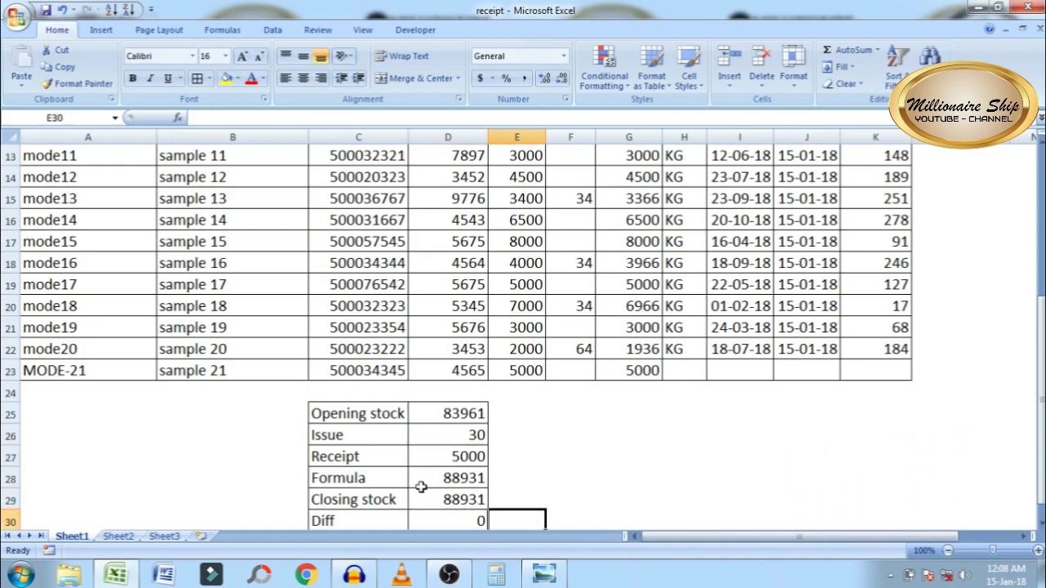
left_click(455, 517)
left_click(466, 505)
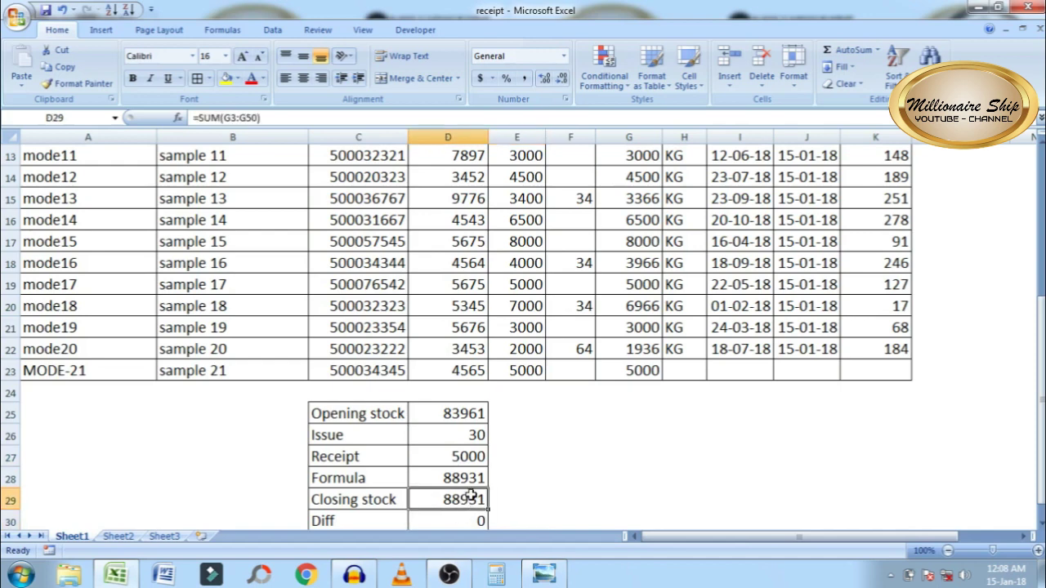
left_click(516, 499)
Step: Fill MODE-21's today's date 15-01-18 and expiry 18-07-18 down from row 22
left_click(782, 375)
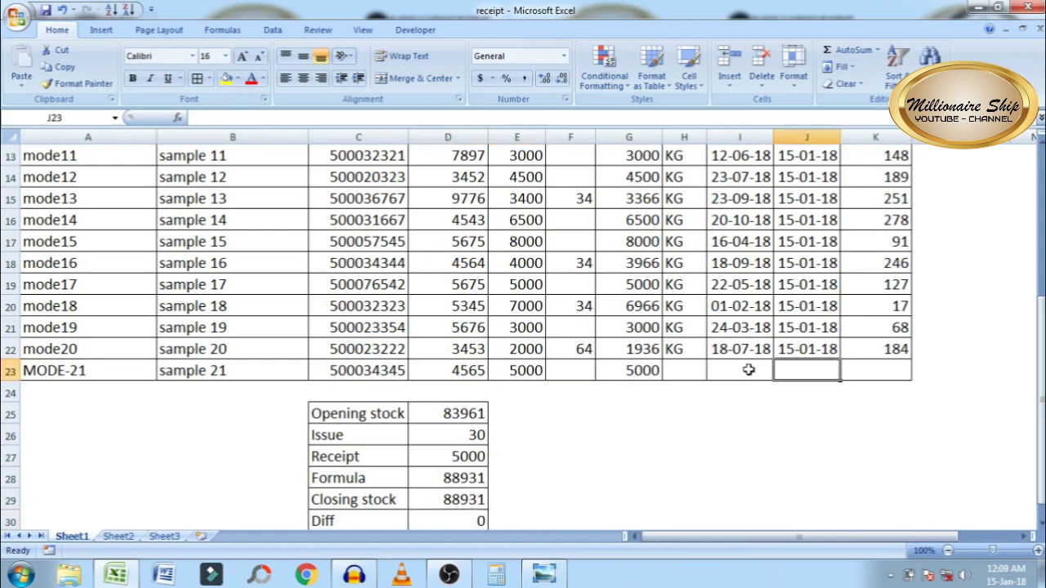
left_click(746, 368)
left_click(778, 367)
key("ctrl+d")
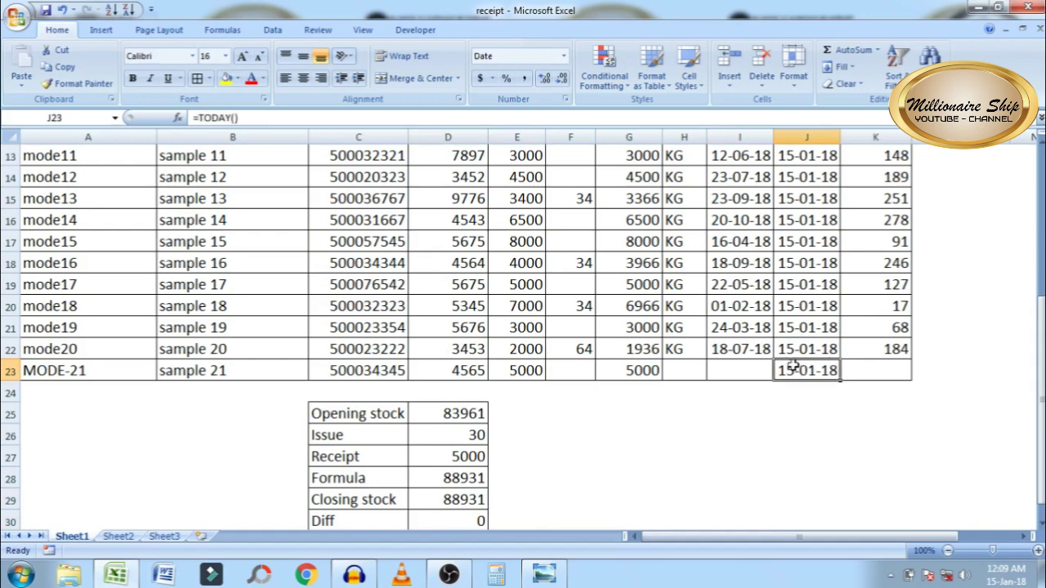
left_click(737, 370)
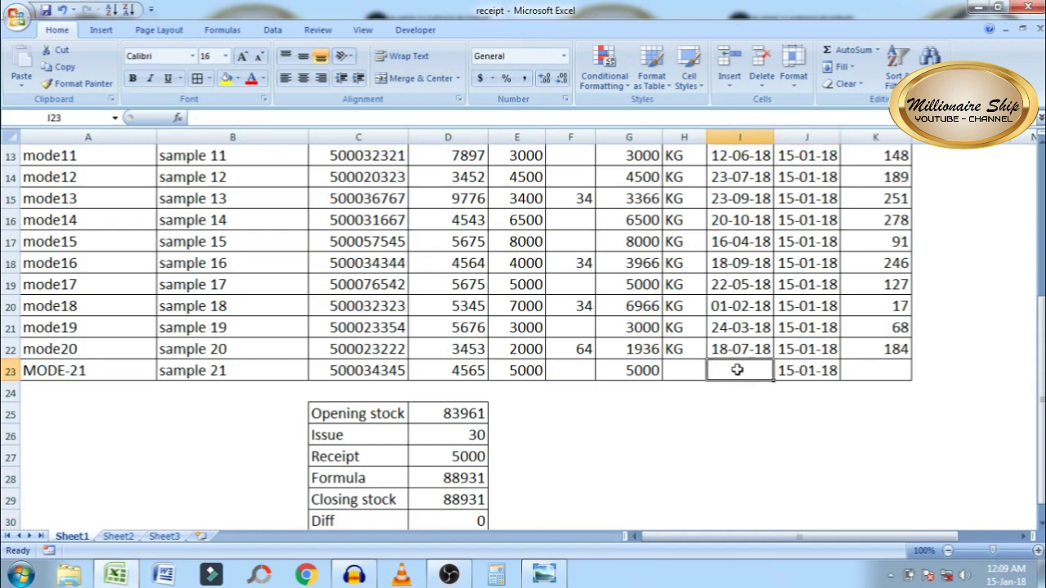
key("ctrl+d")
Step: Copy unit KG and the expiry count formula (184) down into the MODE-21 row
left_click(671, 368)
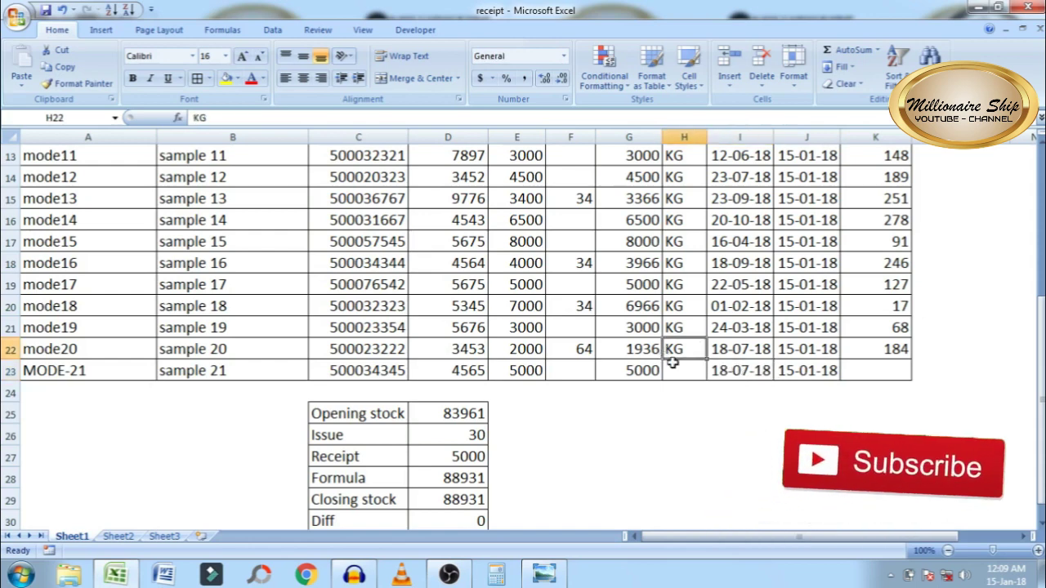
type("D")
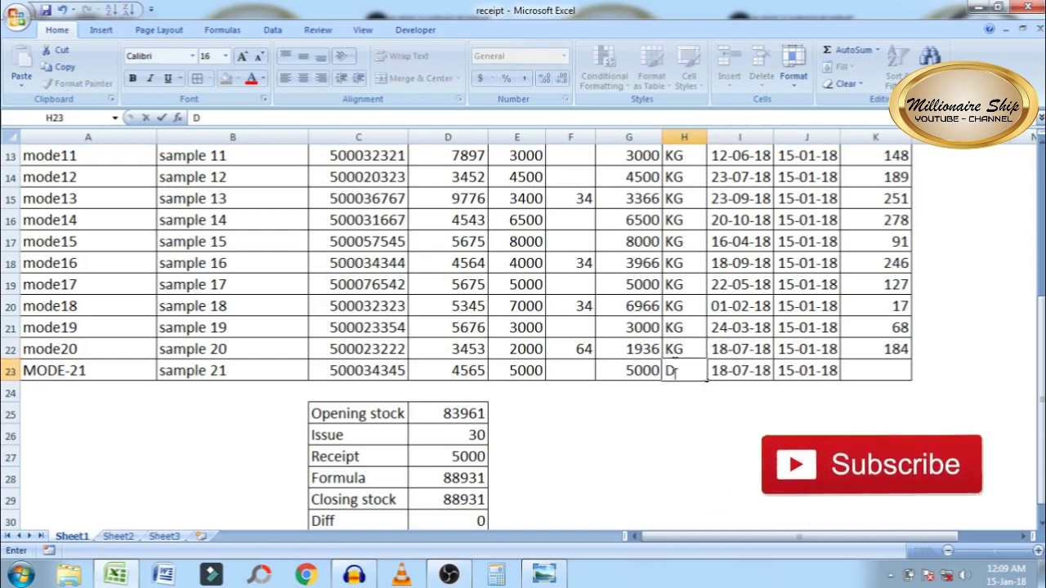
key("Escape")
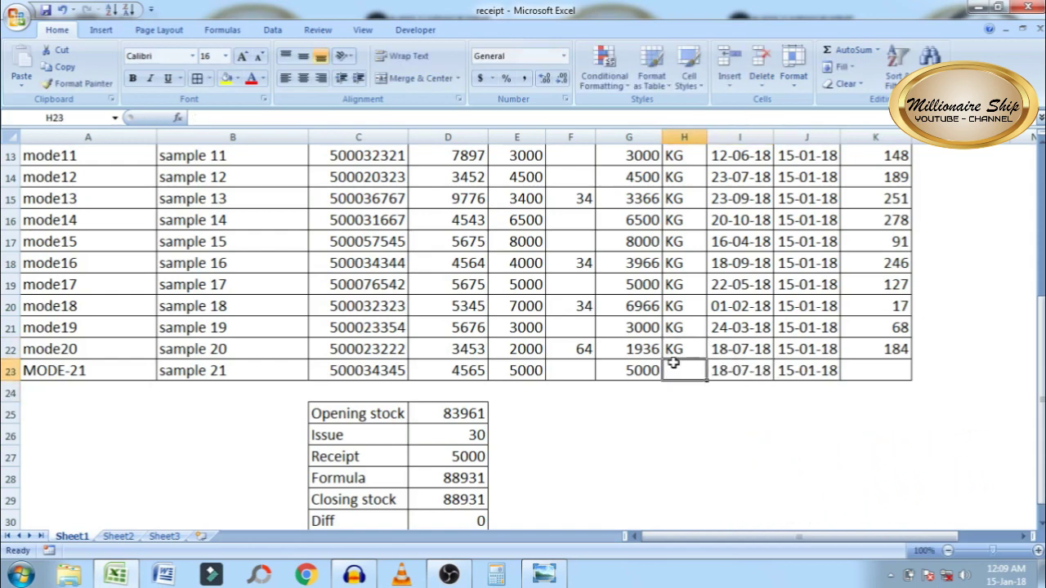
key("ctrl+d")
left_click(881, 368)
key("ctrl+d")
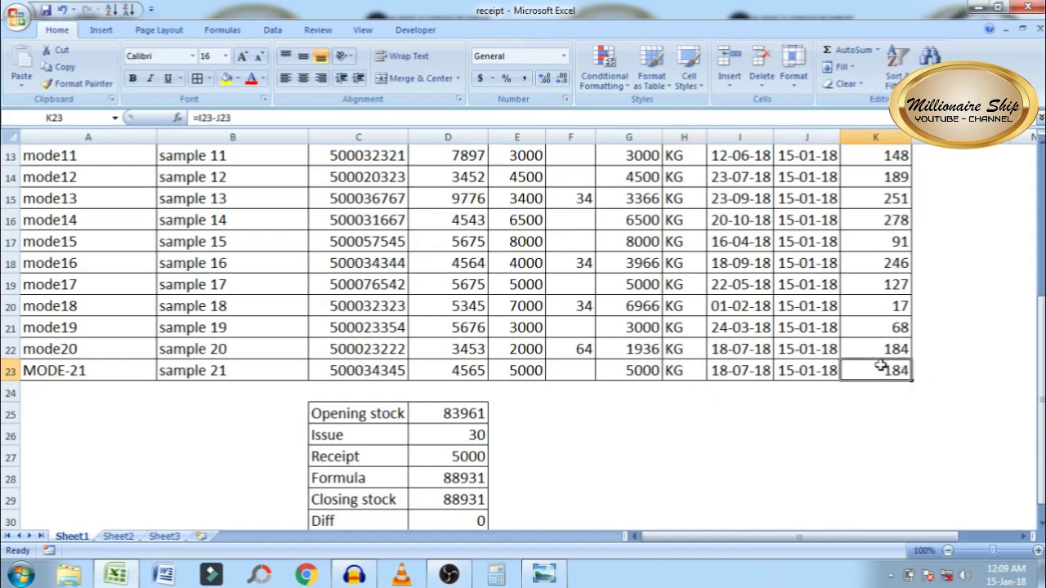
left_click(894, 450)
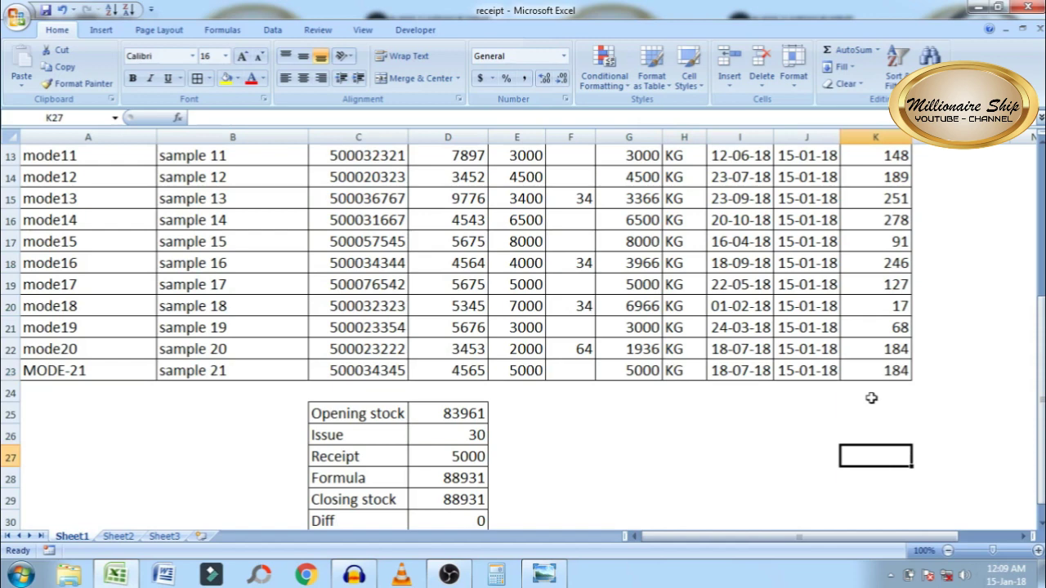
left_click(450, 502)
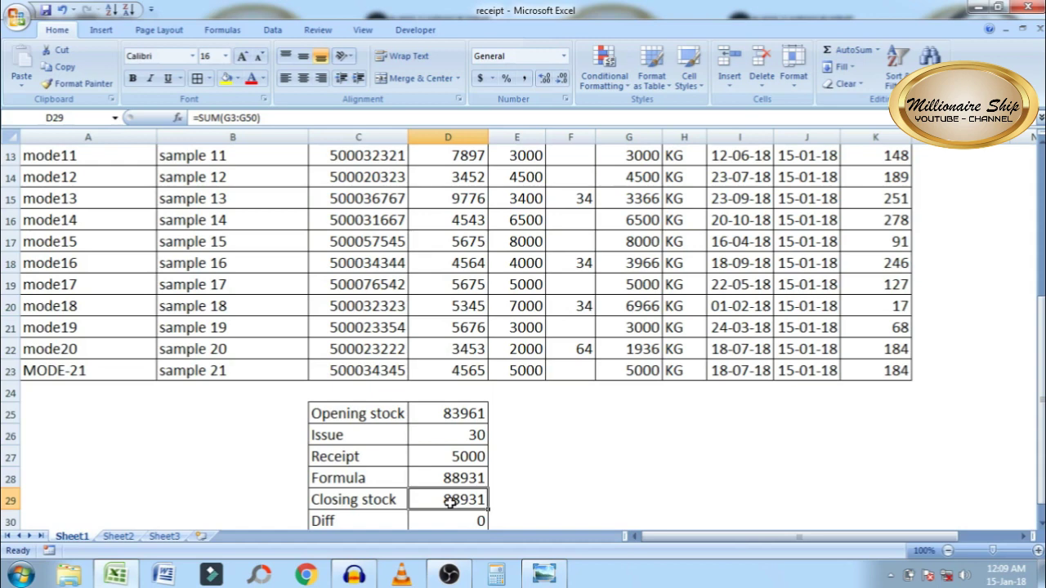
left_click(460, 414)
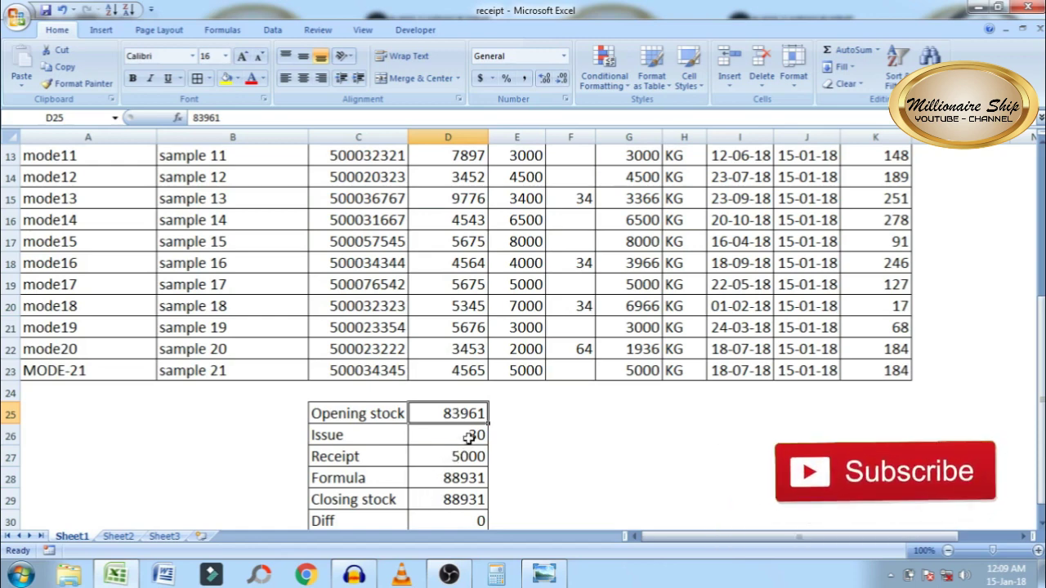
left_click(567, 455)
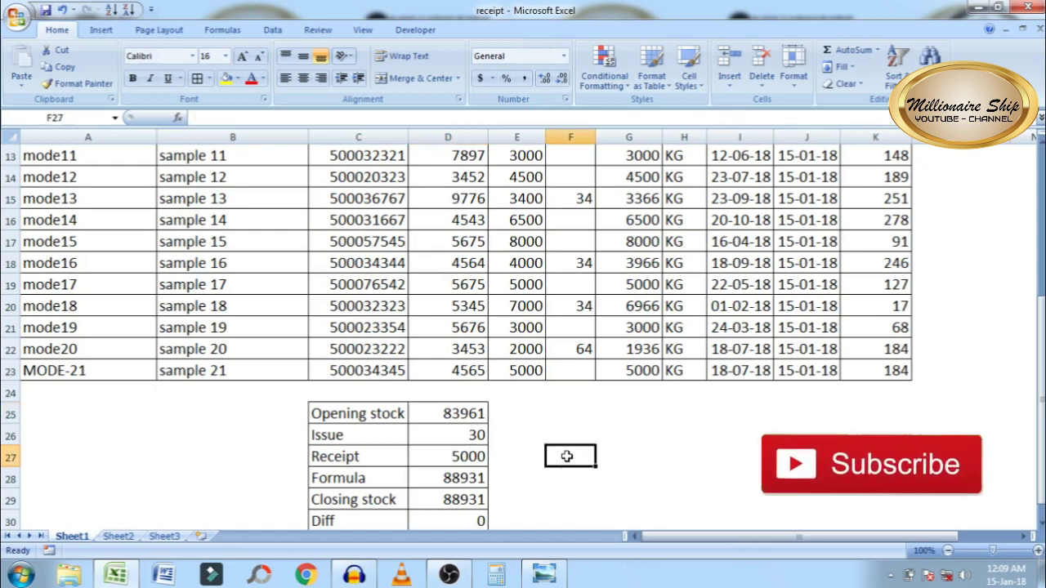
left_click(451, 412)
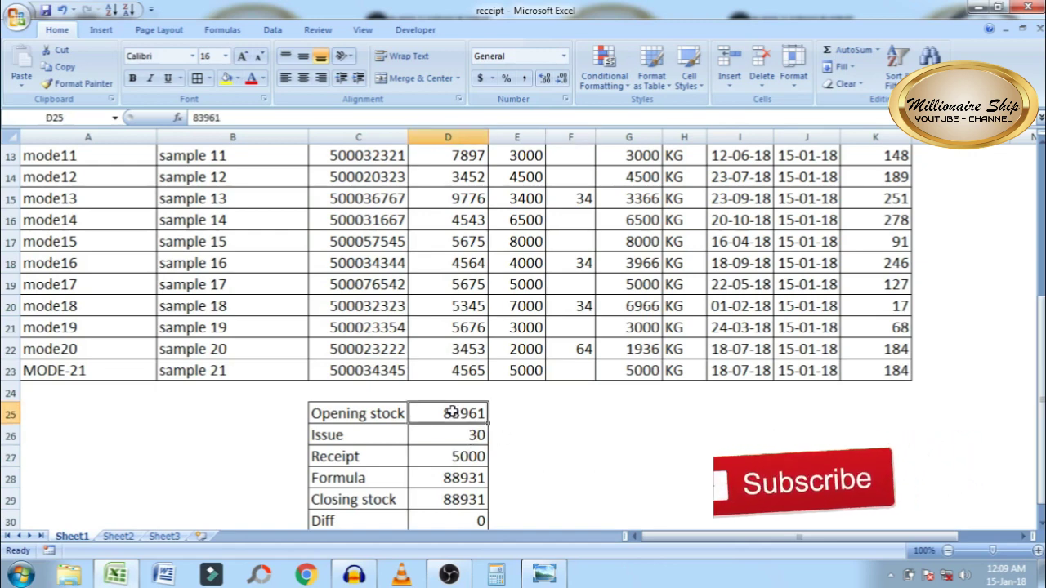
left_click(441, 508)
left_click(524, 500)
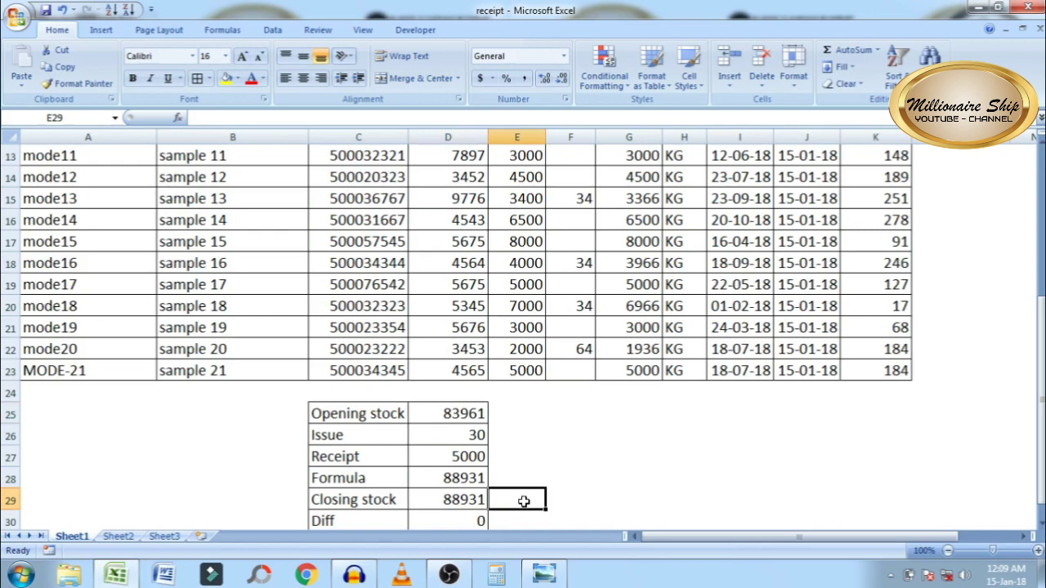
left_click(455, 497)
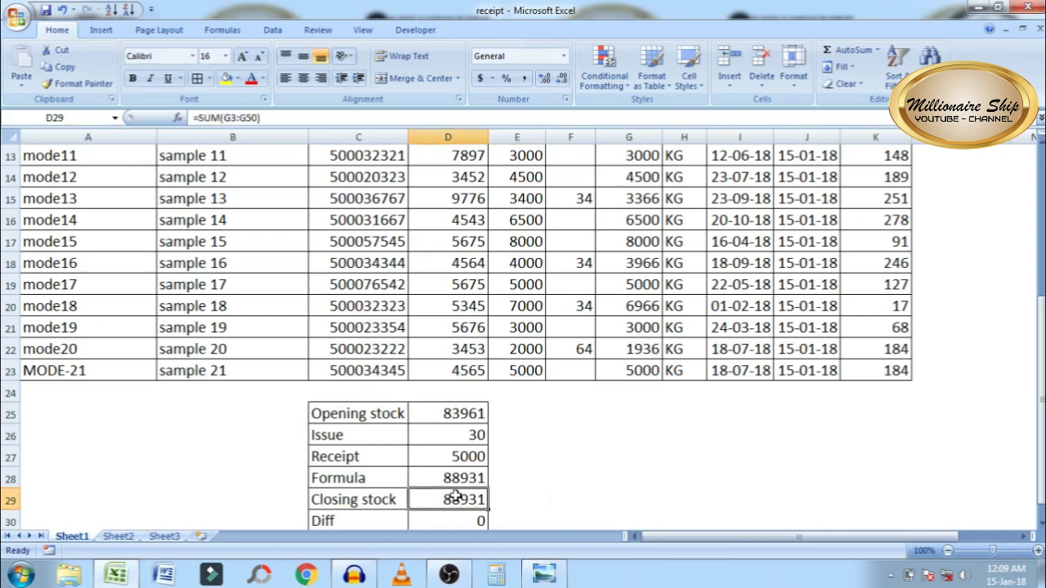
left_click(495, 499)
left_click(462, 499)
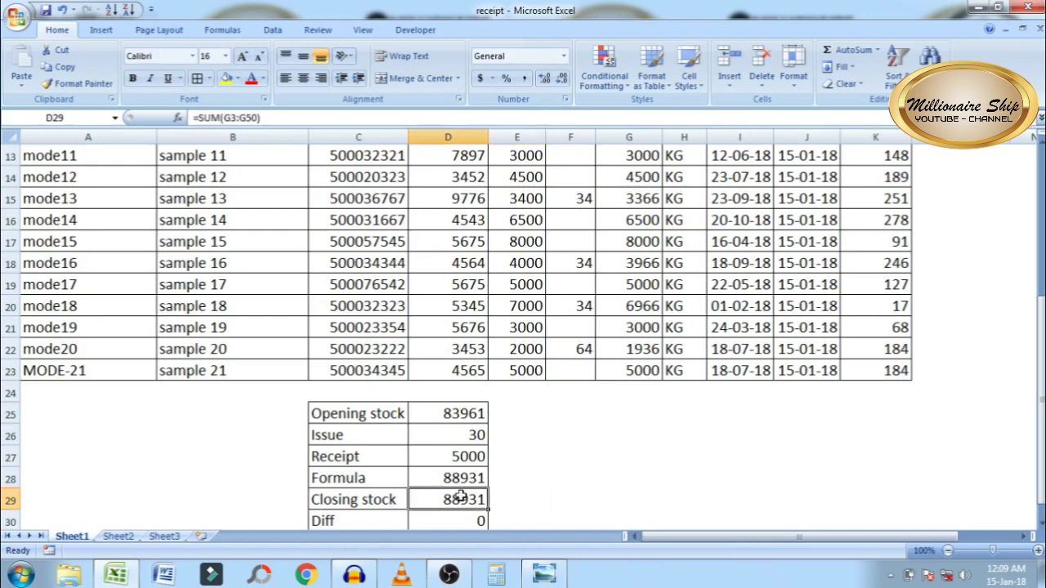
left_click(519, 501)
left_click(462, 506)
left_click(520, 505)
left_click(450, 490)
left_click(500, 494)
left_click(452, 500)
left_click(505, 503)
left_click(465, 506)
left_click(518, 499)
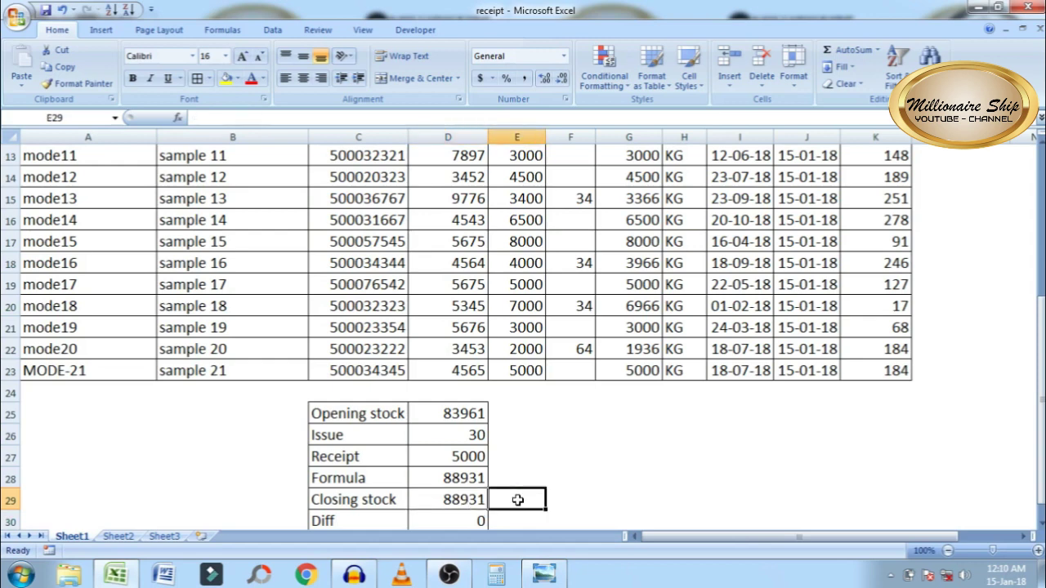
left_click(470, 502)
left_click(899, 197)
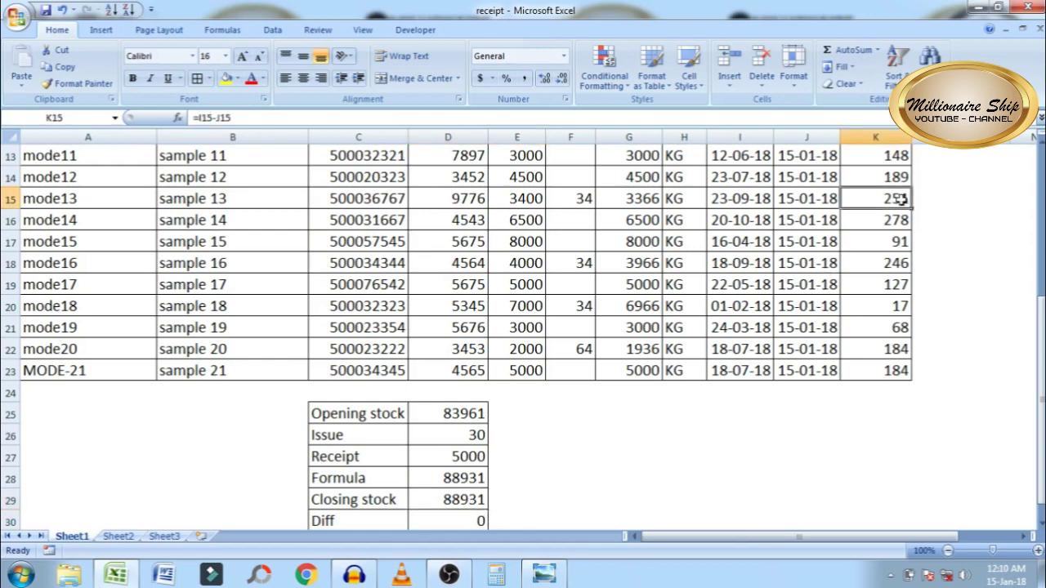
left_click_drag(1040, 343, 1039, 327)
left_click(875, 247)
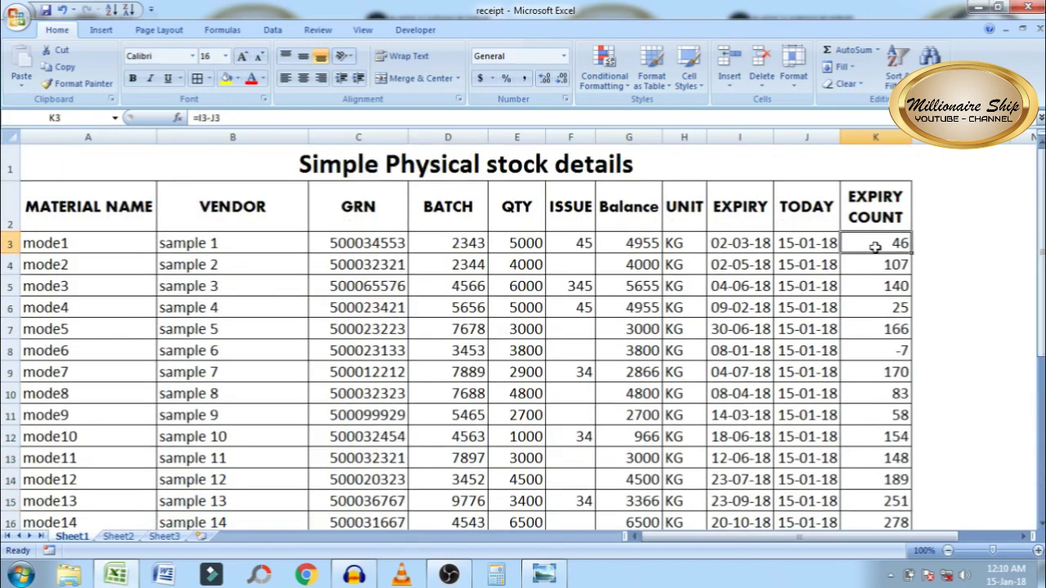
left_click_drag(874, 247, 897, 500)
left_click(958, 440)
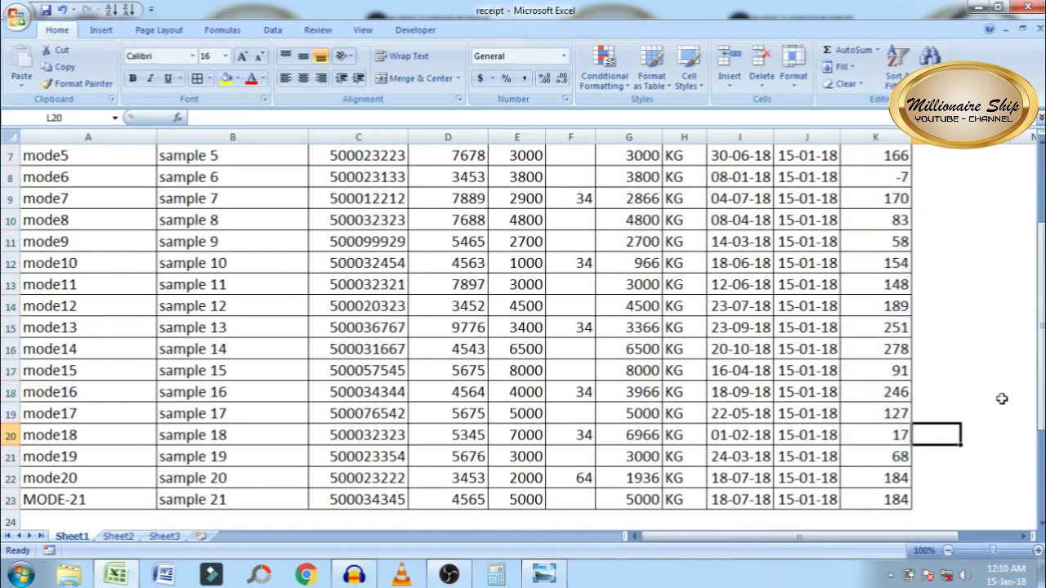
left_click_drag(1042, 371, 1042, 357)
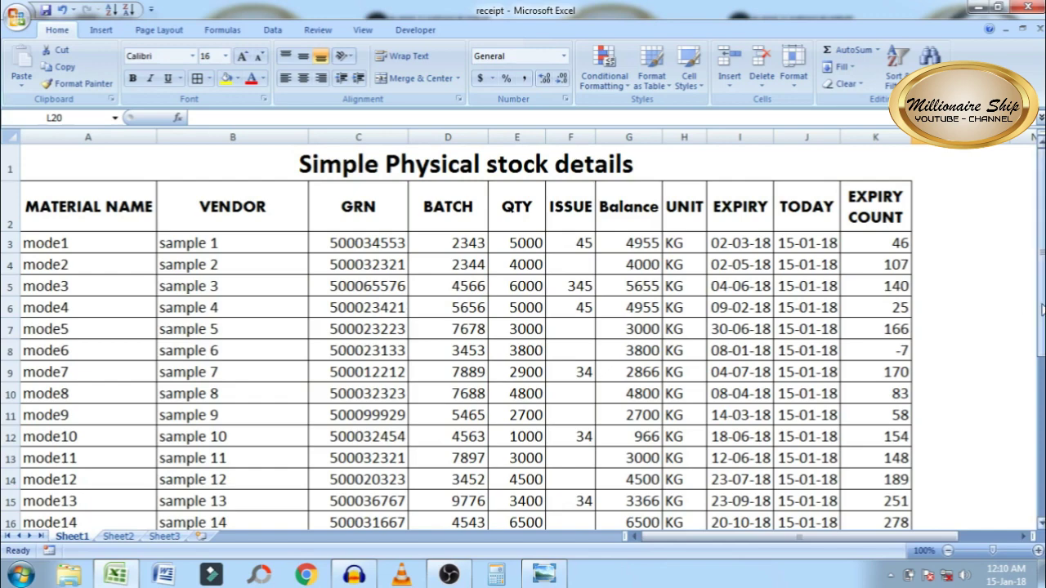
left_click_drag(1042, 309, 1042, 467)
left_click(442, 398)
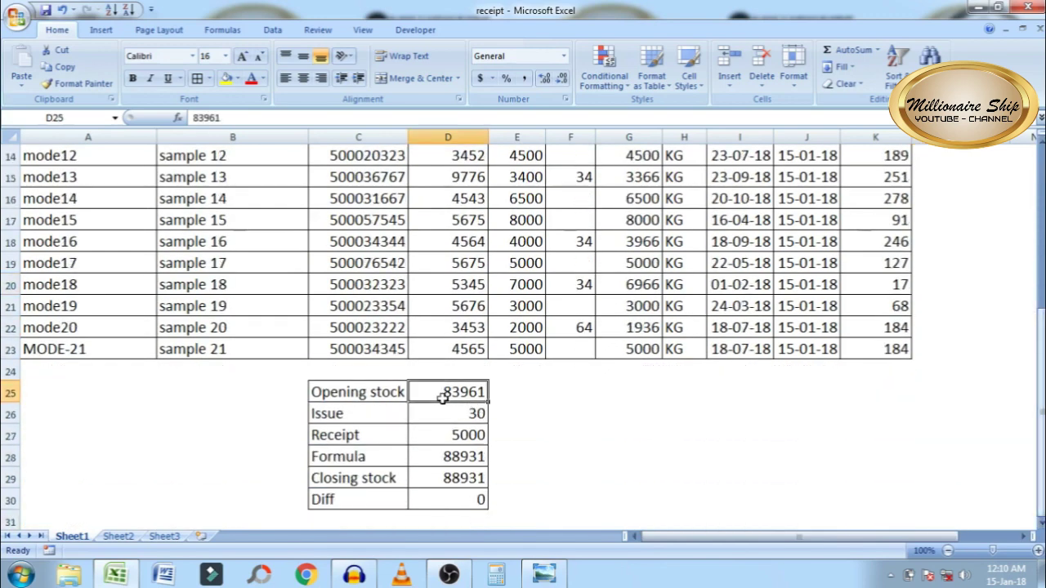
key("Down")
key("Down")
key("Down")
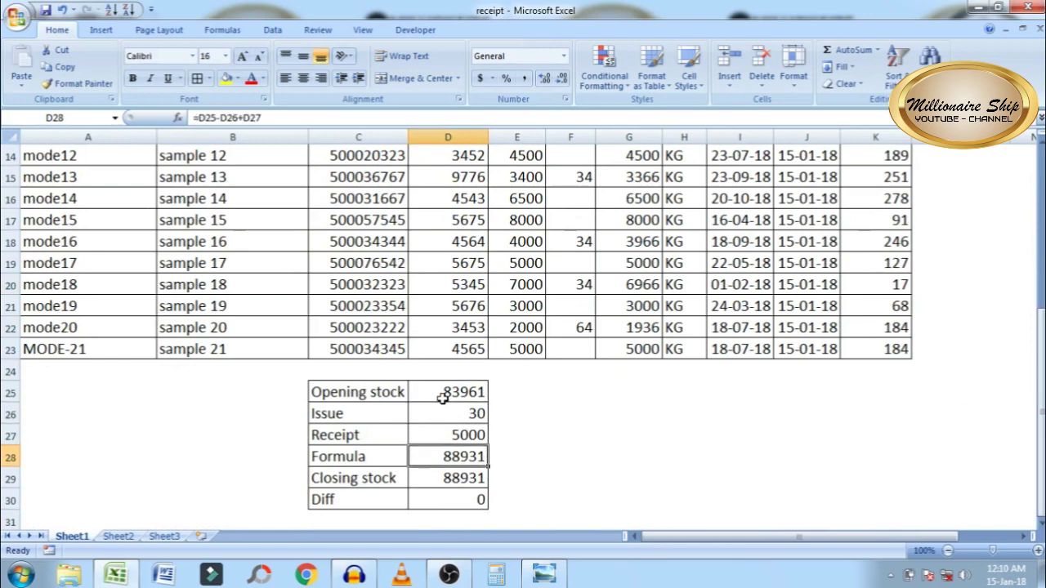
key("Down")
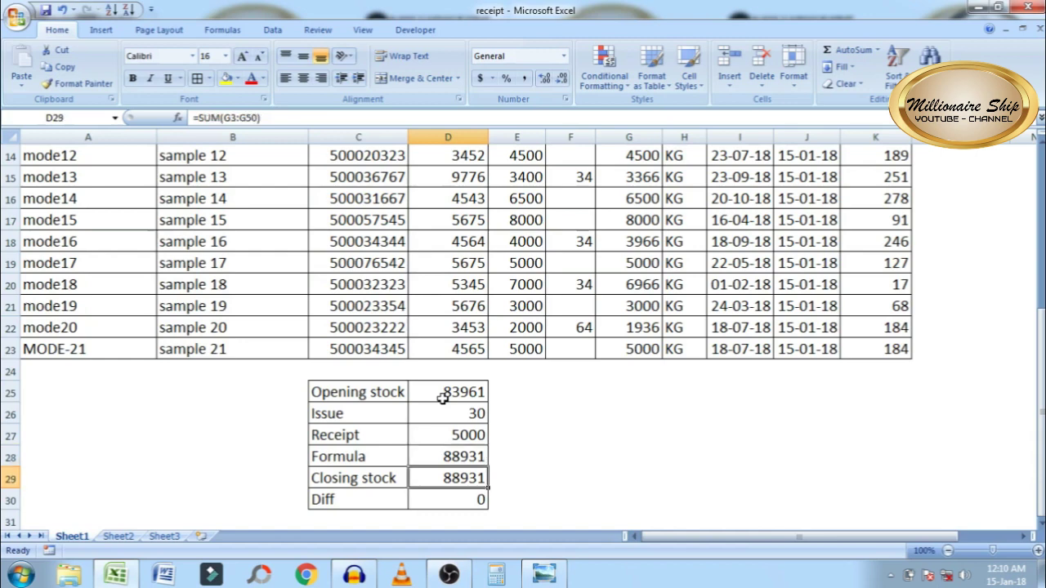
key("Down")
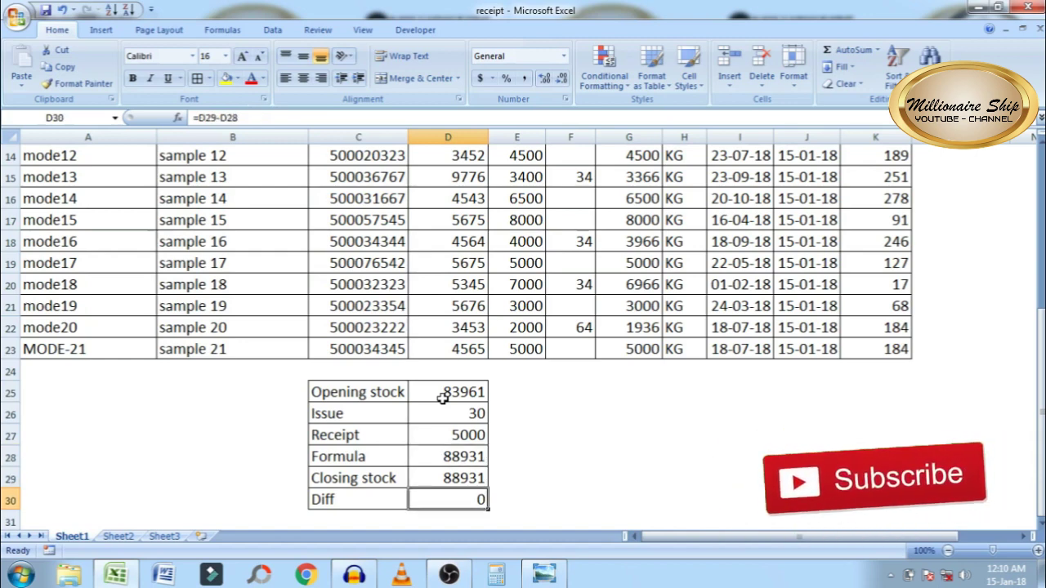
scroll(1040, 166, "up", 5)
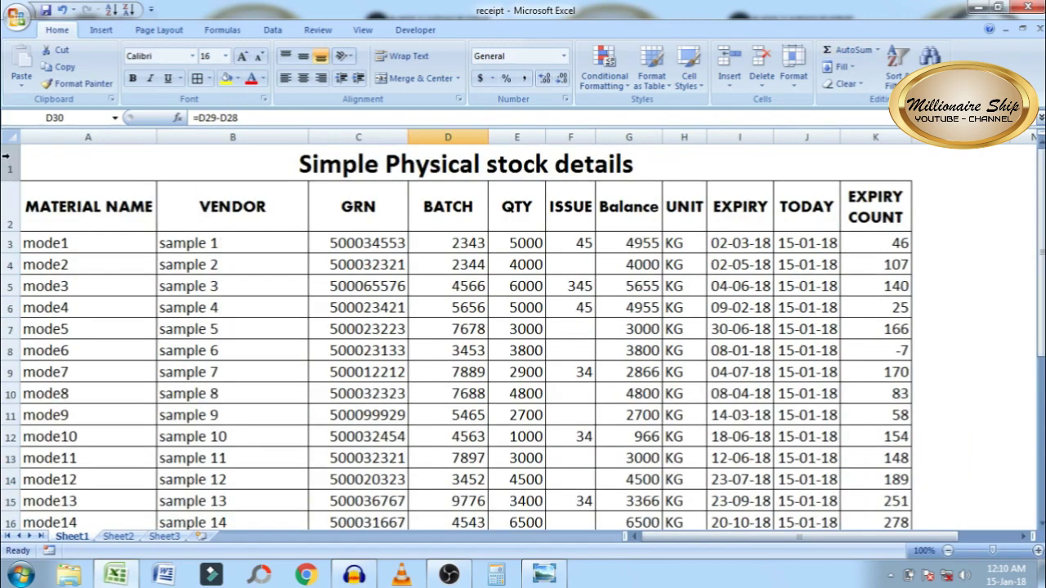
Step: Add filter arrows to the stock table's header row
left_click(8, 211)
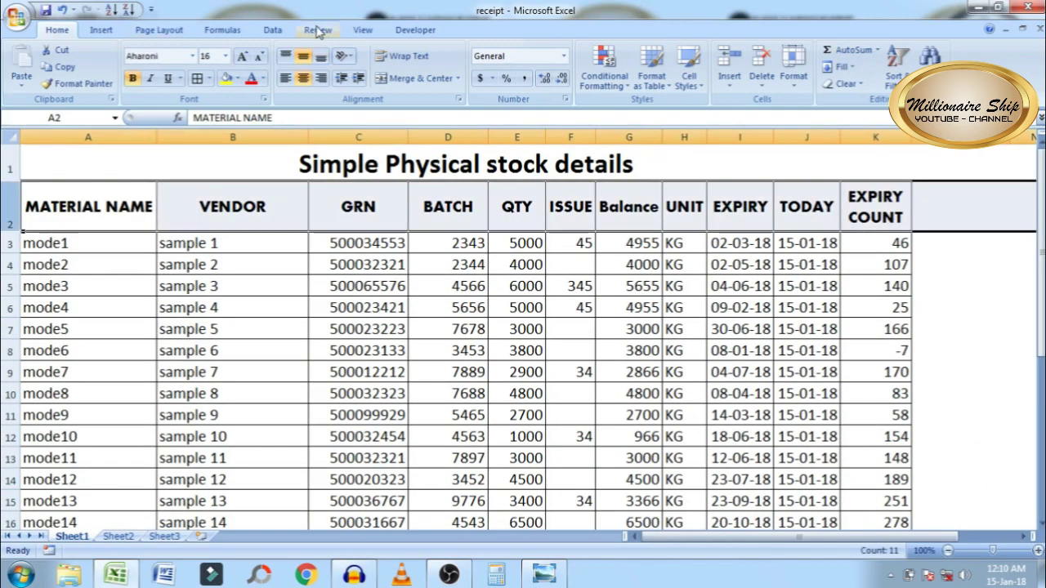
left_click(318, 31)
left_click(273, 30)
left_click(405, 70)
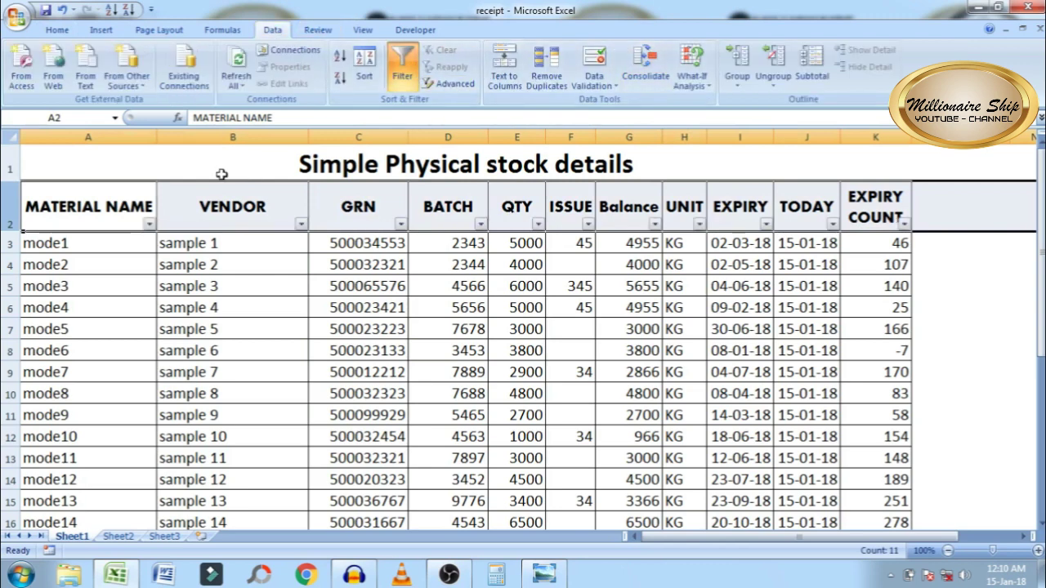
Step: Delete the 'Simple Physical stock details' title row so the headers sit in row 1
left_click(179, 170)
left_click(10, 163)
right_click(10, 163)
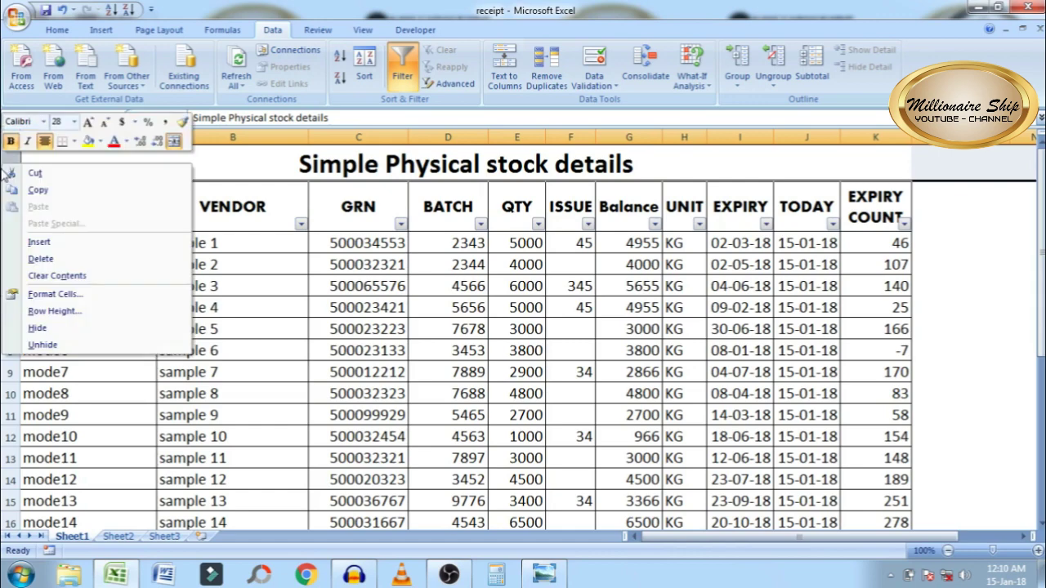
left_click(40, 258)
left_click(358, 136)
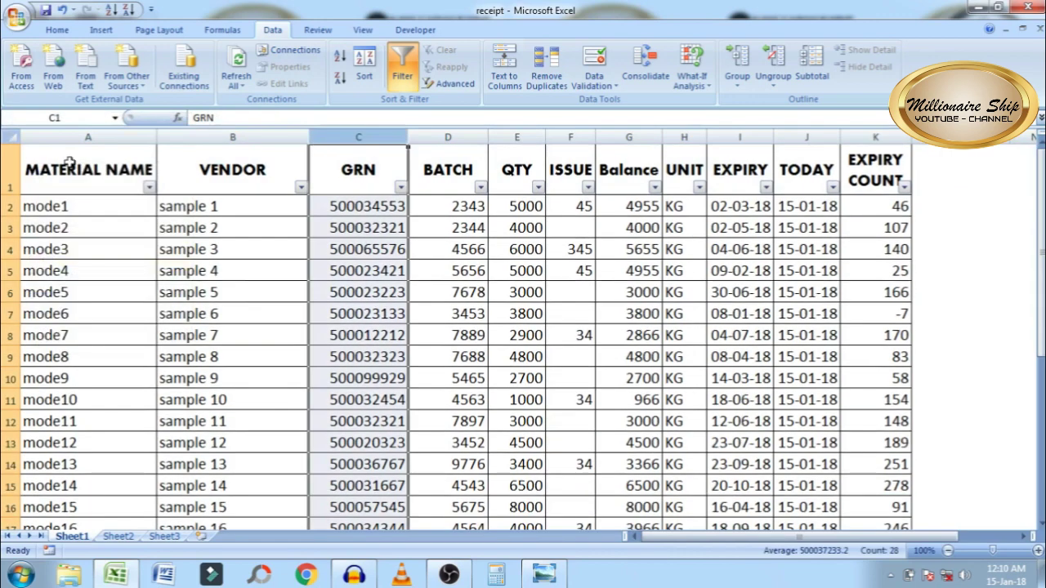
left_click(9, 178)
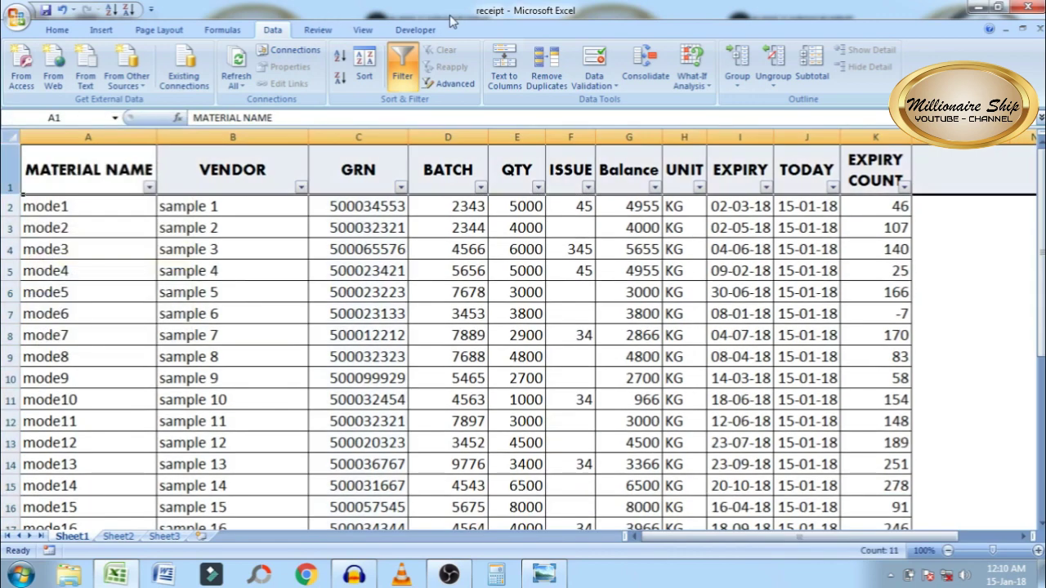
Step: Freeze the top header row and scroll down to confirm the headers stay visible
left_click(350, 34)
left_click(548, 72)
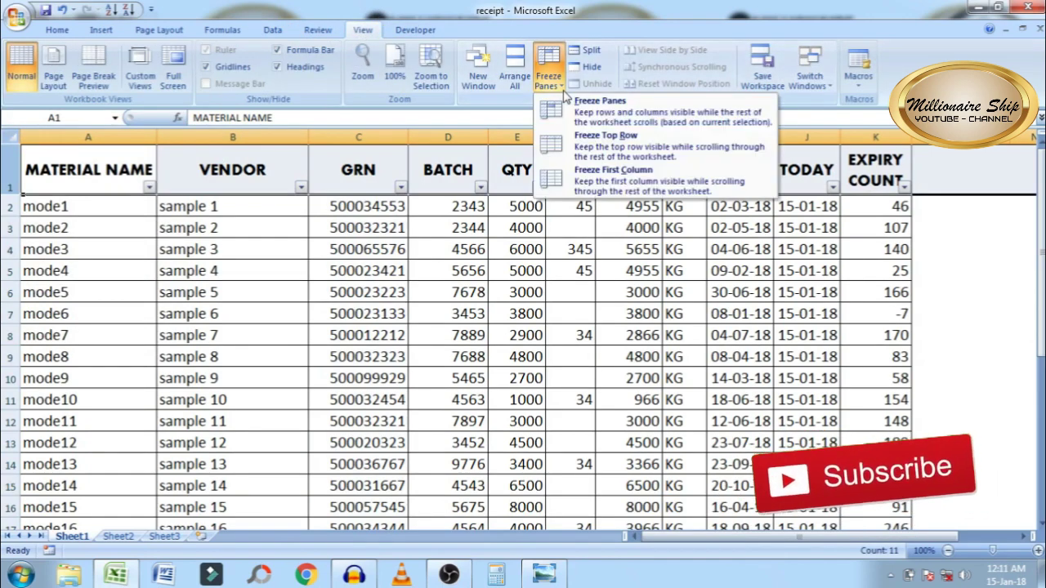
left_click(582, 144)
left_click(732, 310)
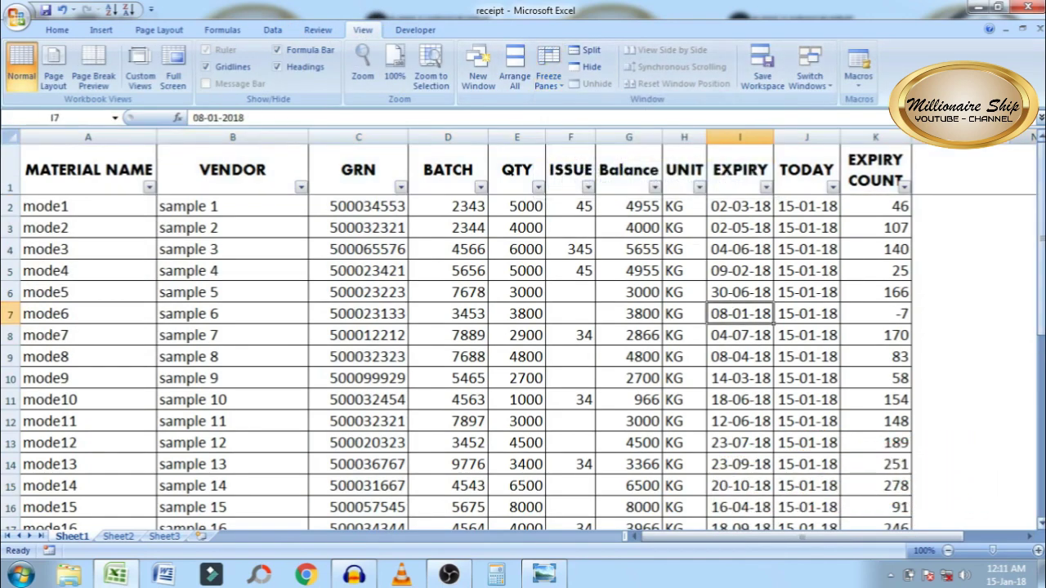
left_click_drag(1042, 197, 1042, 378)
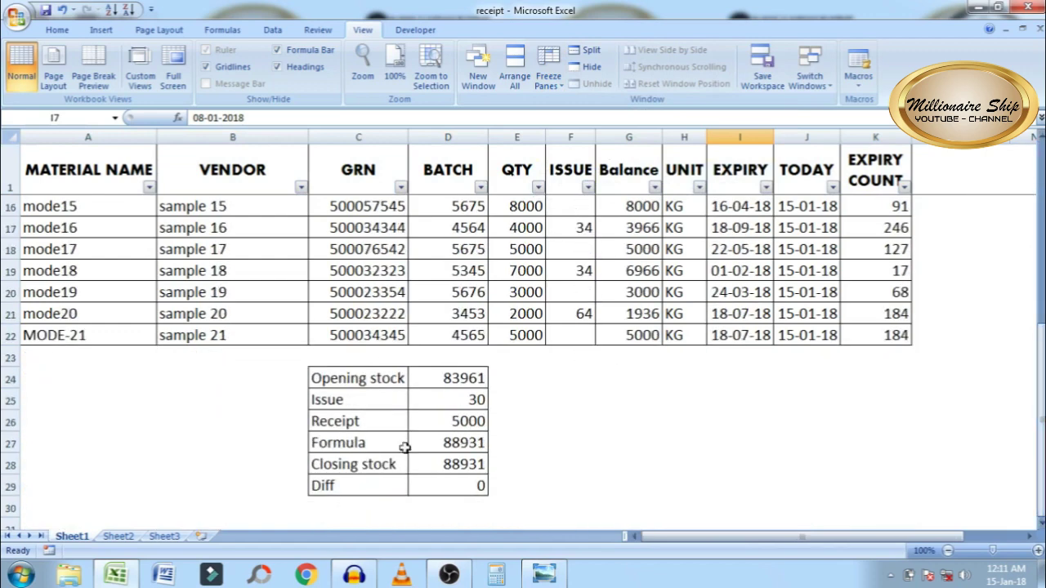
left_click(443, 387)
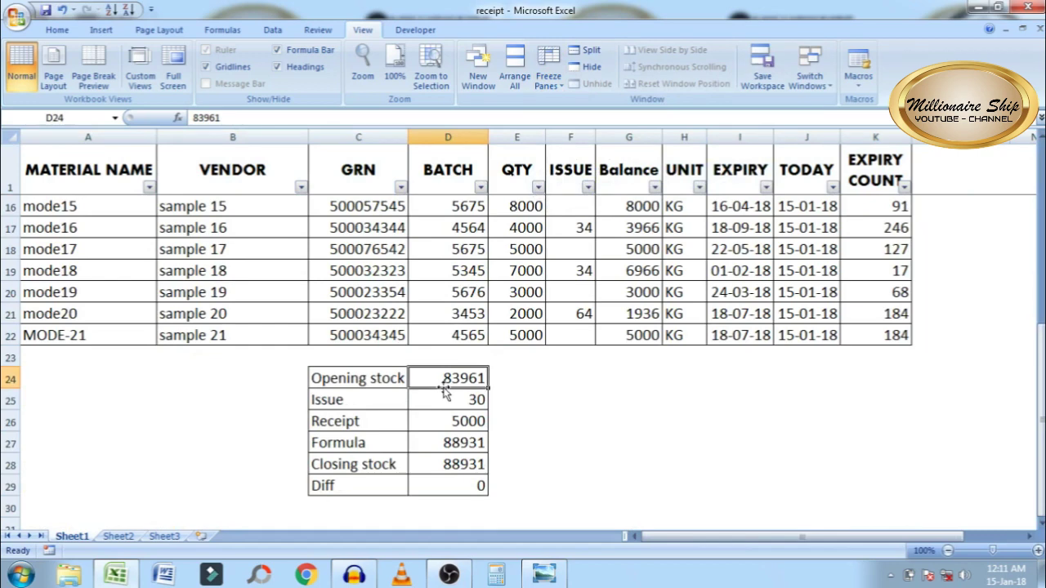
key("Down")
key("Down")
key("Down")
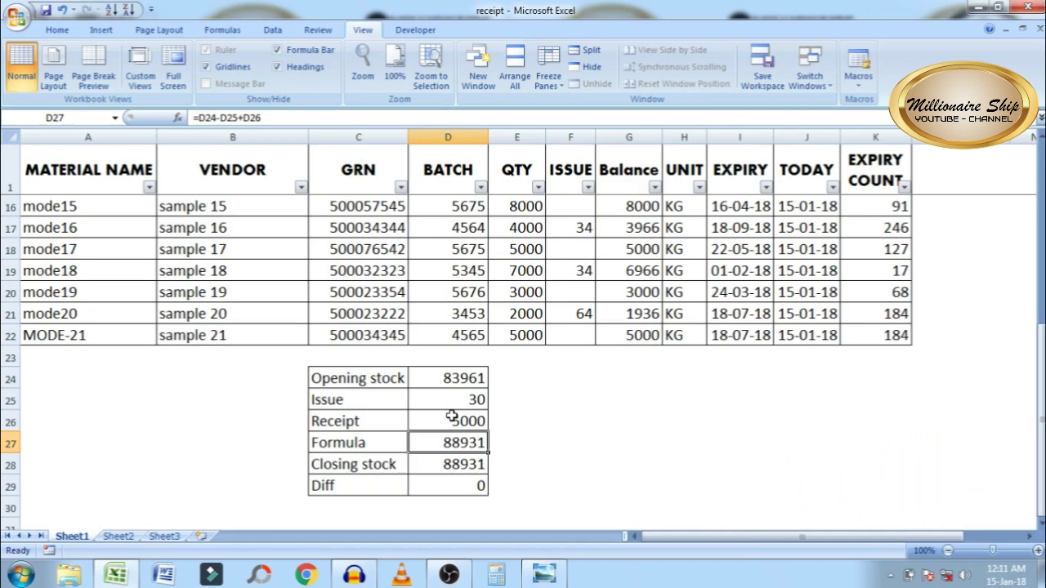
key("Down")
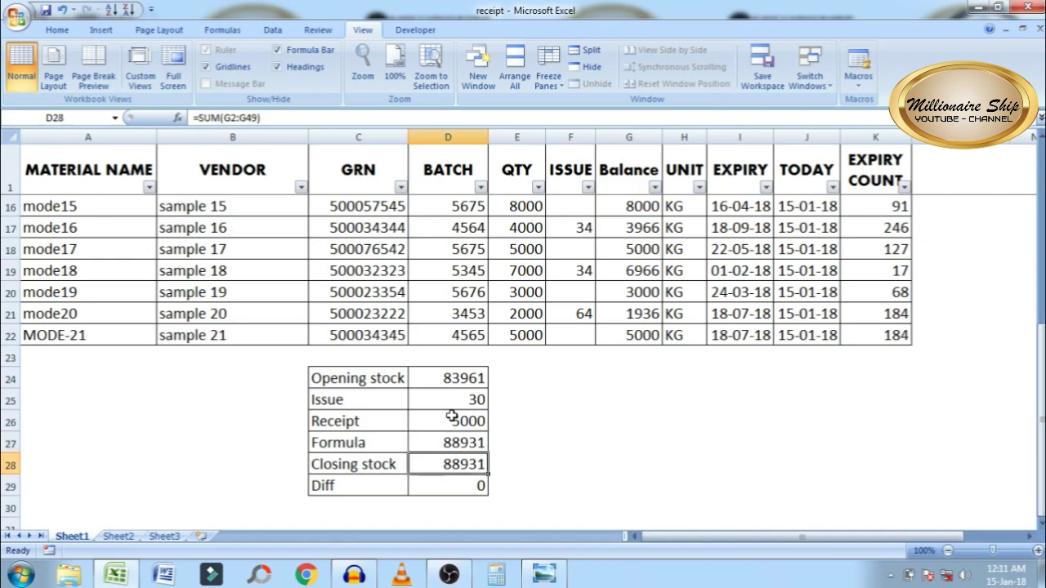
key("Down")
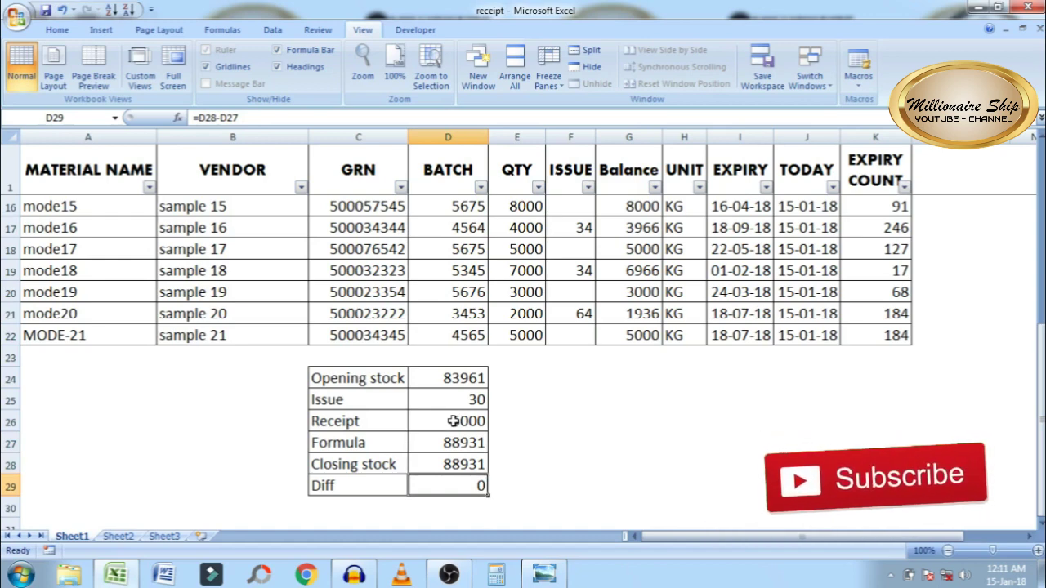
left_click(451, 442)
left_click(451, 464)
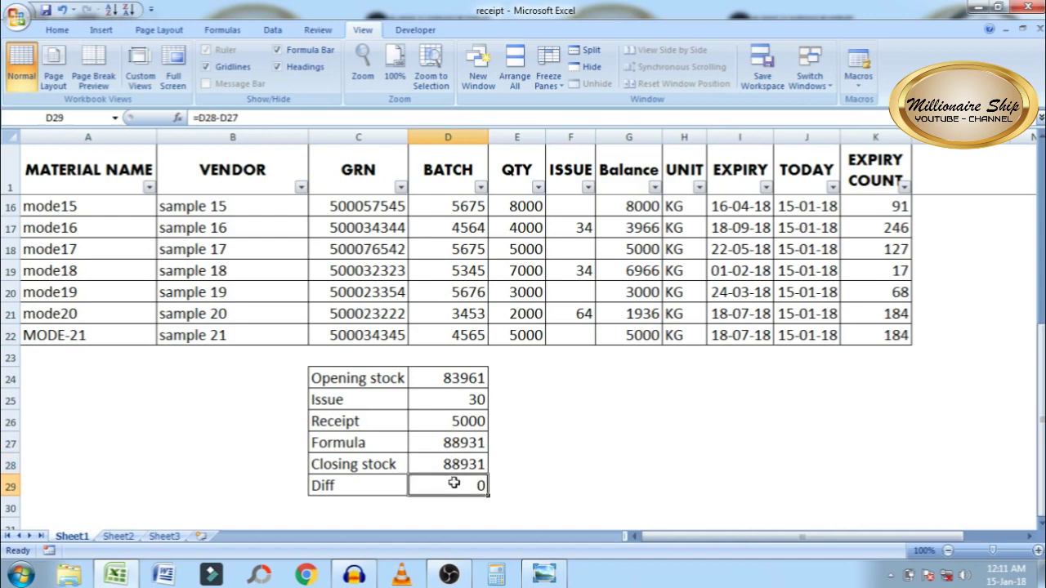
Step: Review the reconciliation: Opening stock 83961, Issue 30, Receipt 5000, Formula and Closing stock 88931, Diff 0
left_click(559, 448)
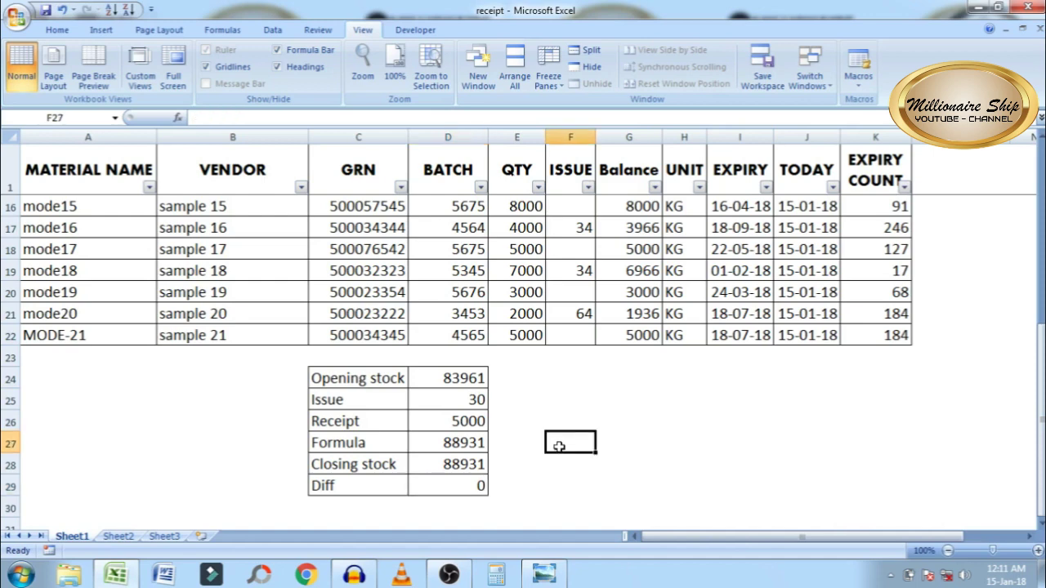
left_click(445, 504)
left_click(448, 486)
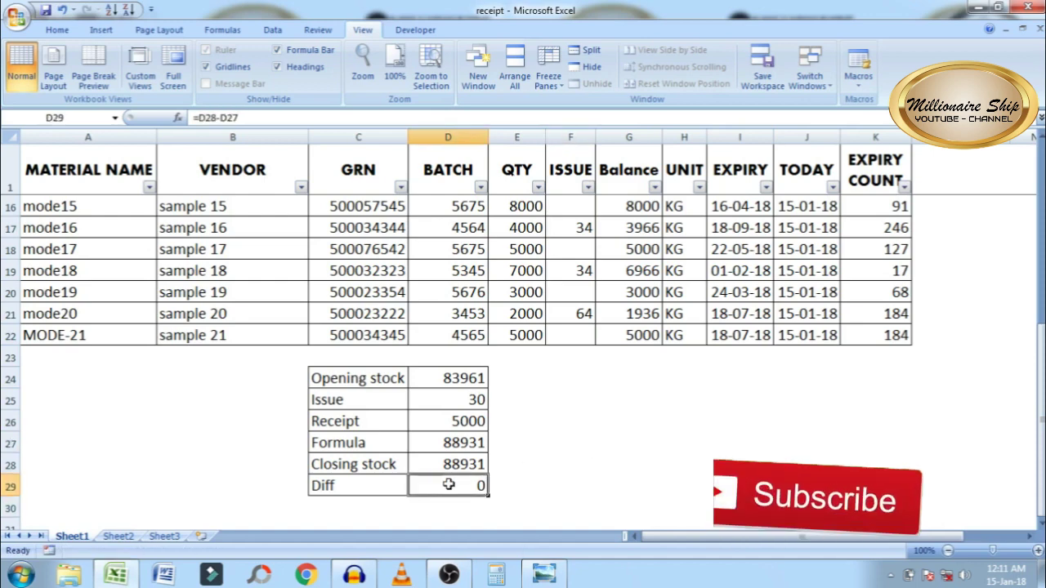
left_click(450, 442)
left_click(450, 464)
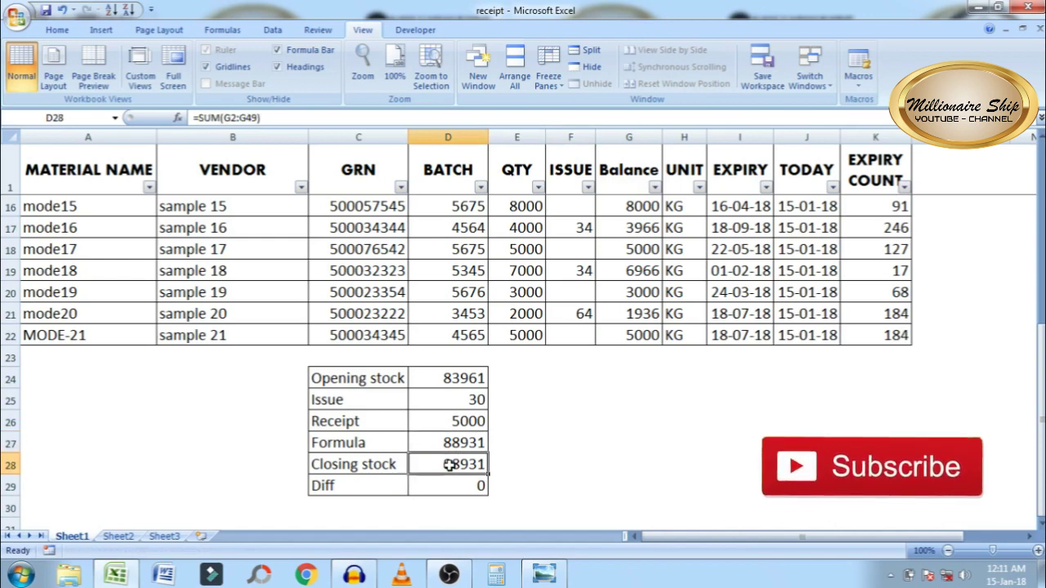
left_click(446, 485)
left_click(450, 462)
left_click(451, 441)
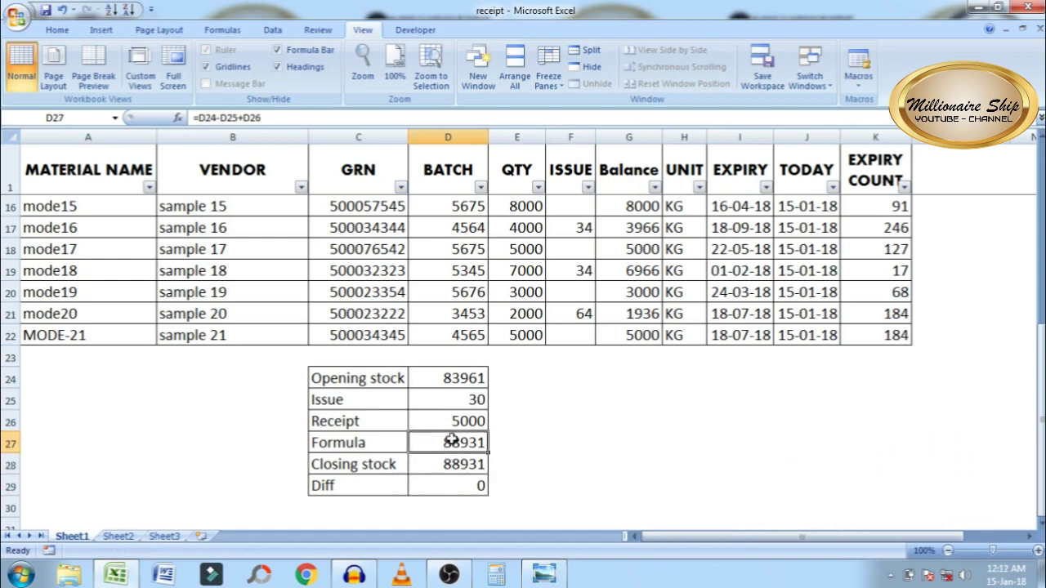
left_click(452, 420)
left_click(451, 392)
left_click(454, 380)
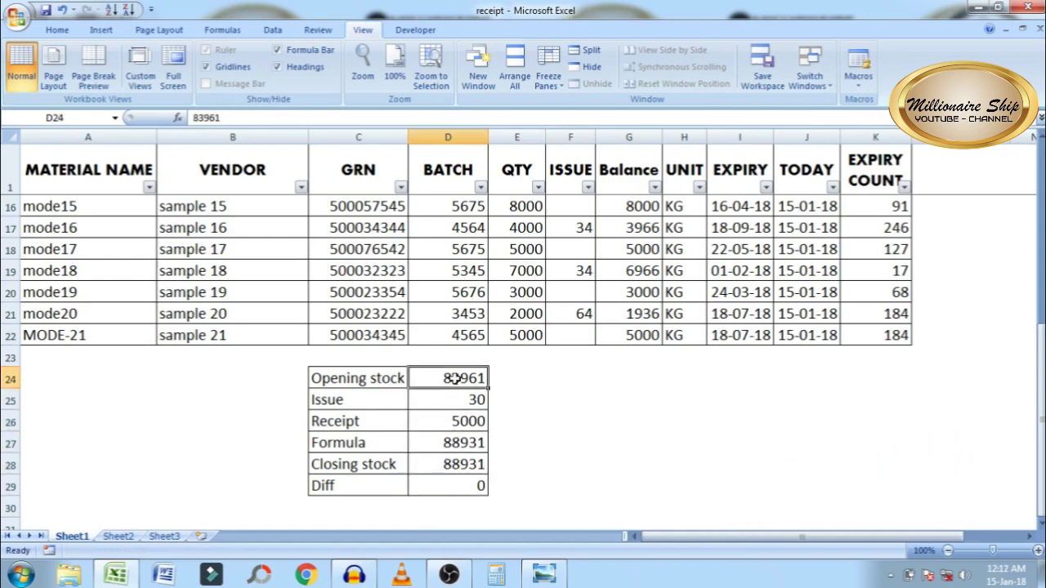
left_click(448, 400)
Step: Recheck the reconciliation cells once more and save the workbook
left_click(443, 422)
left_click(440, 450)
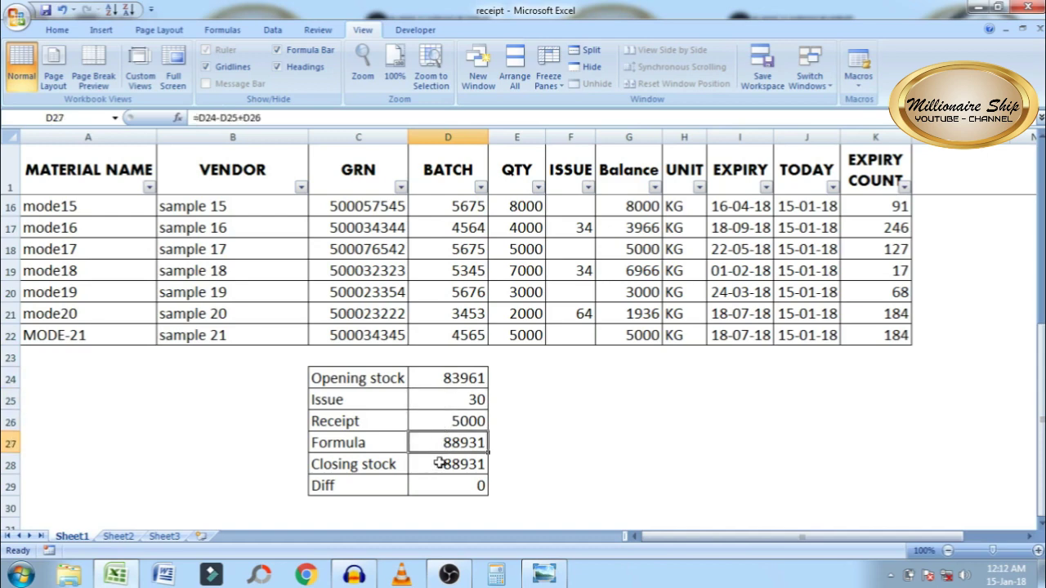
left_click(440, 462)
left_click(439, 483)
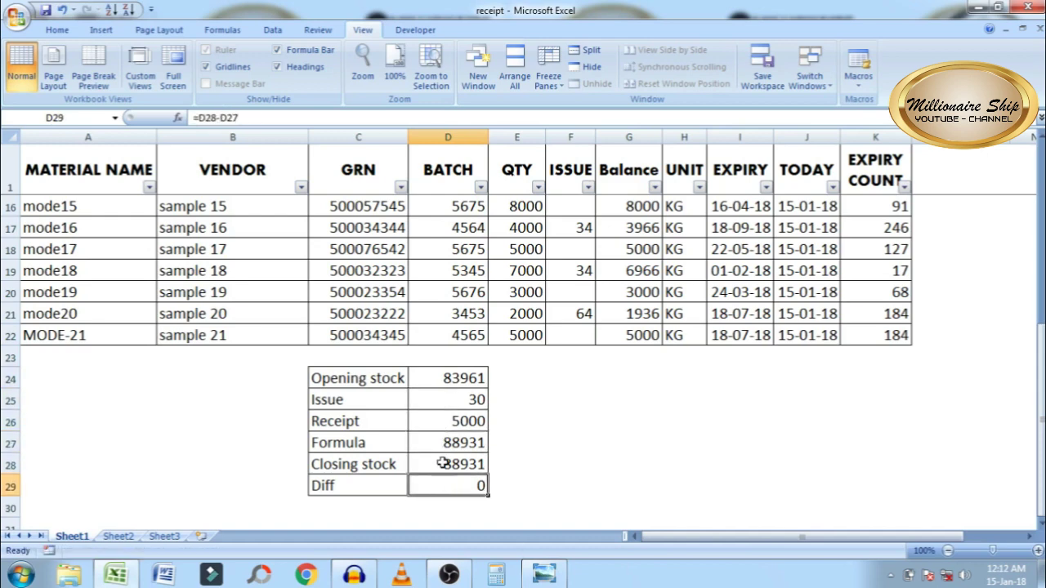
left_click(441, 462)
left_click(443, 444)
left_click(452, 383)
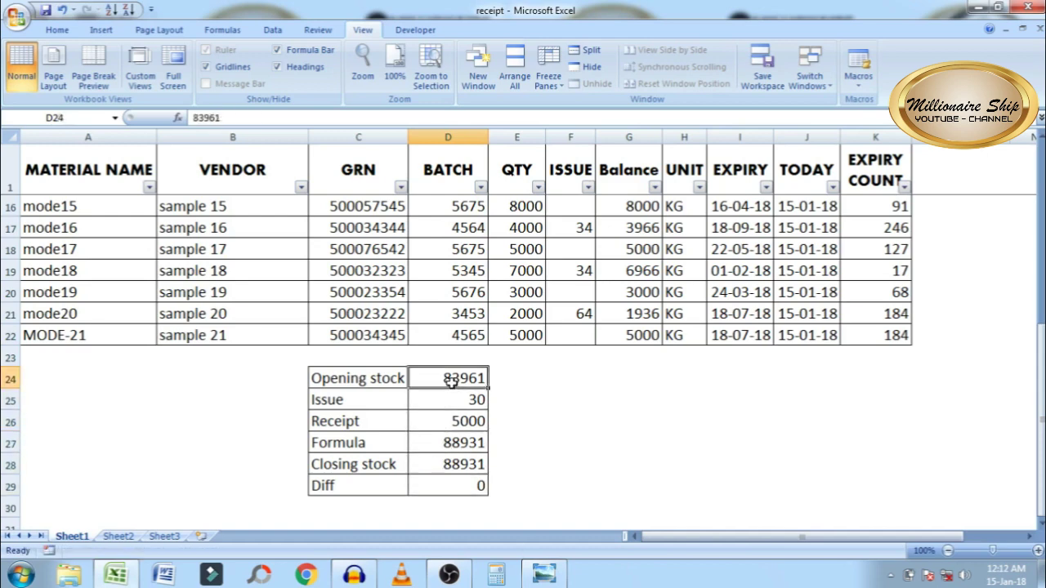
left_click(450, 399)
left_click(447, 421)
left_click(445, 442)
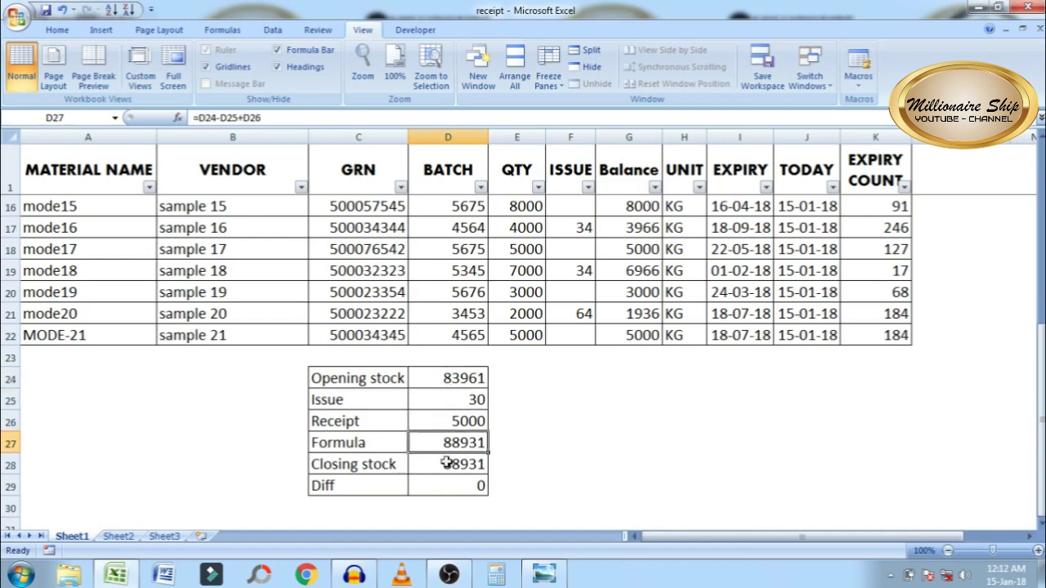
left_click(447, 462)
left_click(447, 486)
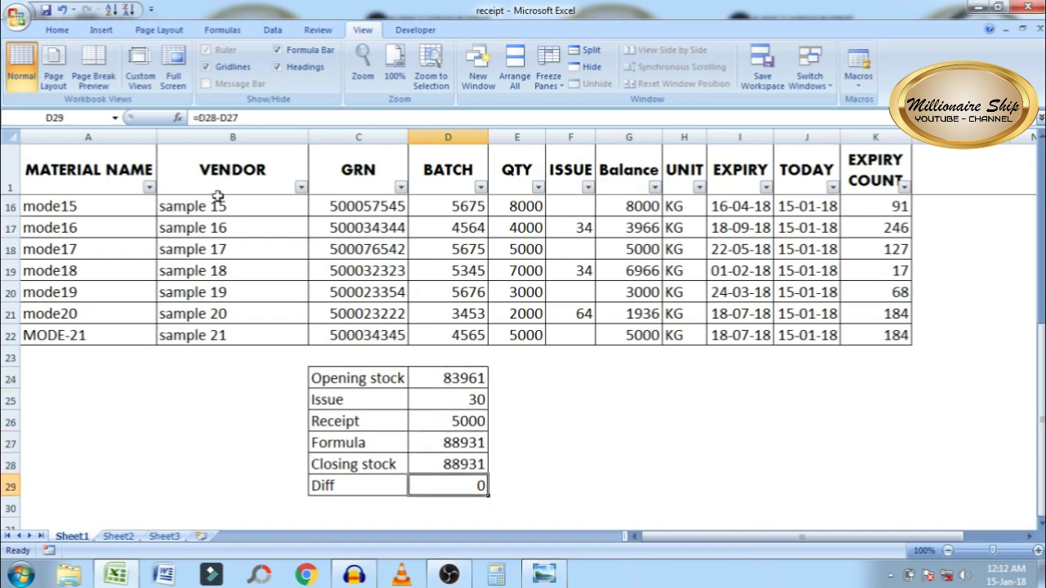
left_click(44, 10)
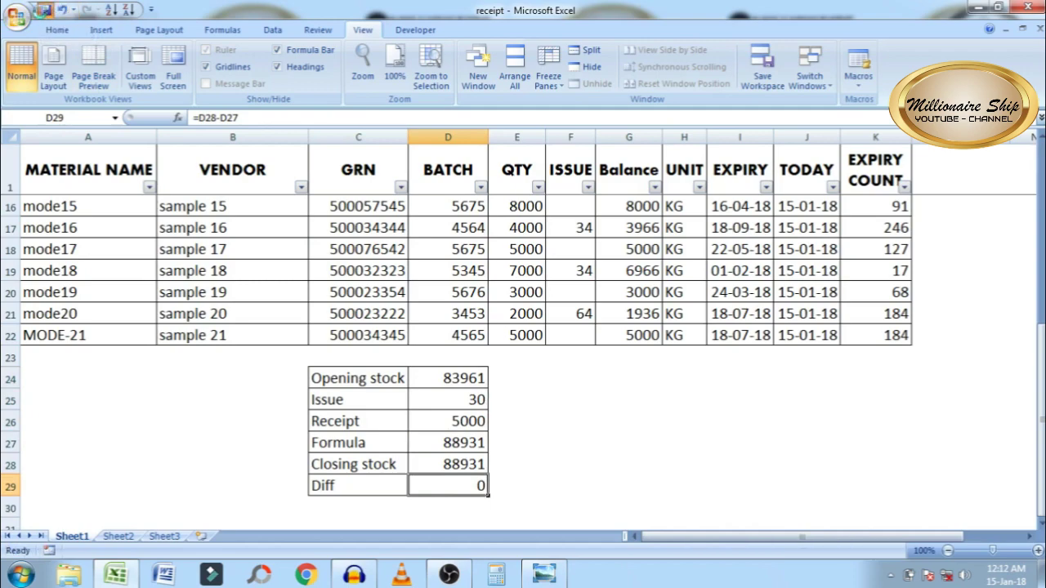